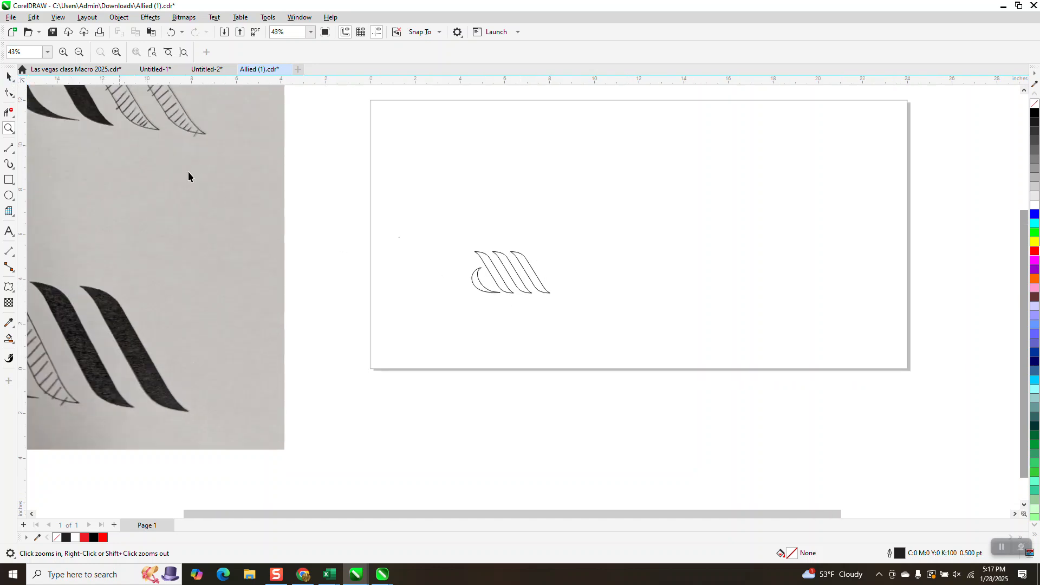
left_click(9, 76)
left_click_drag(516, 279, 500, 217)
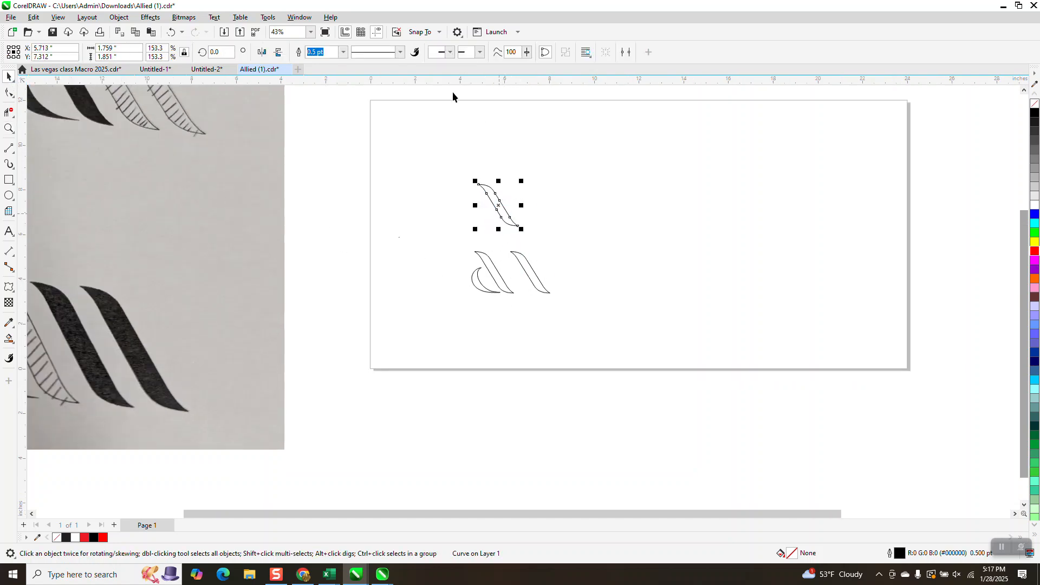
left_click(175, 34)
- Group the four curved outline strokes of the logo
mouse_move(448, 209)
left_mouse_down()
mouse_move(607, 375)
mouse_move(641, 382)
left_mouse_up()
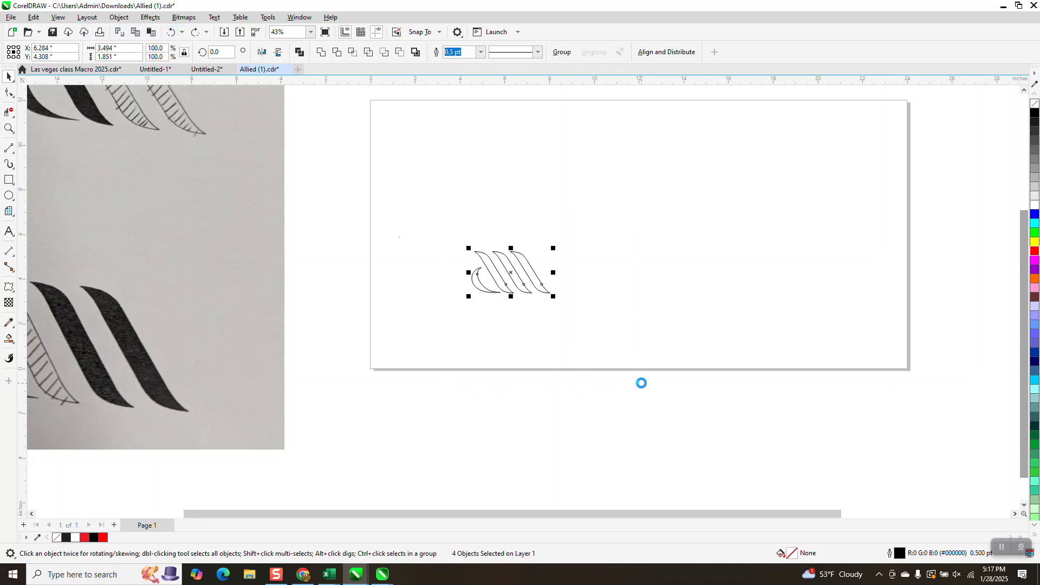
key("ctrl+g")
- Draw a vertical line about 8 inches long through the logo strokes and rotate it by -45 degrees
left_click(9, 149)
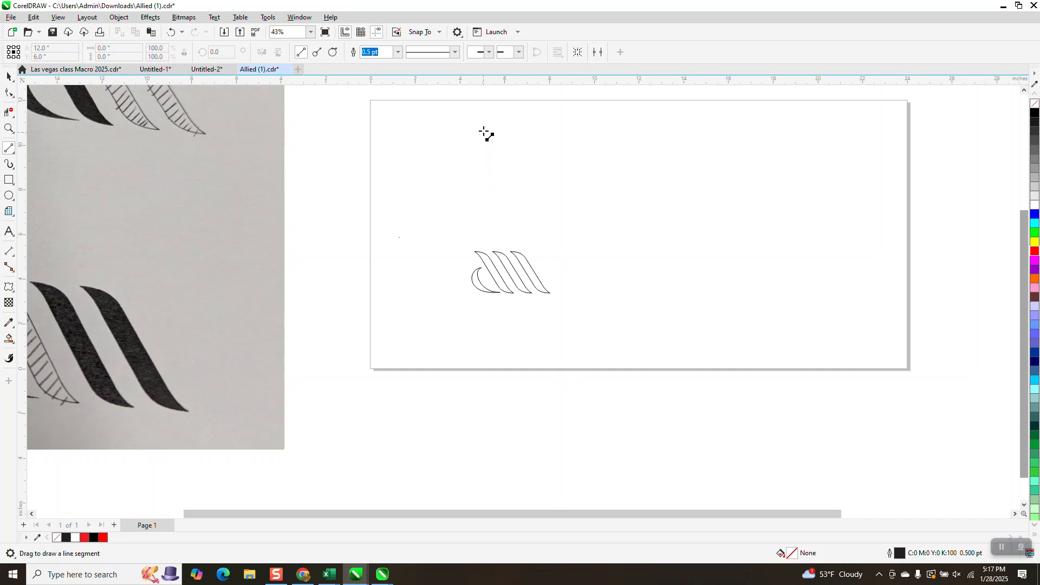
left_click_drag(485, 118, 485, 301)
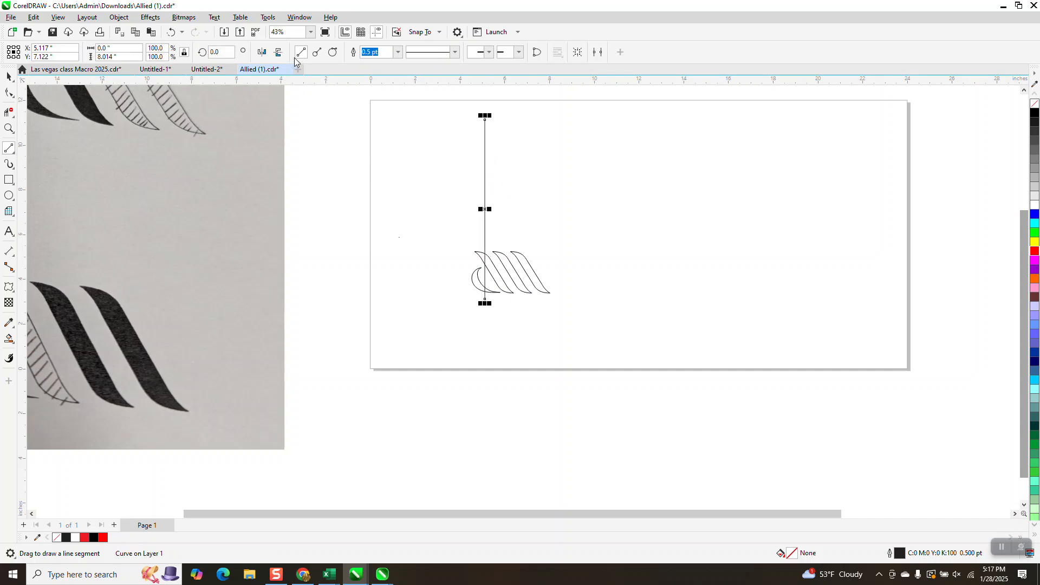
type("45")
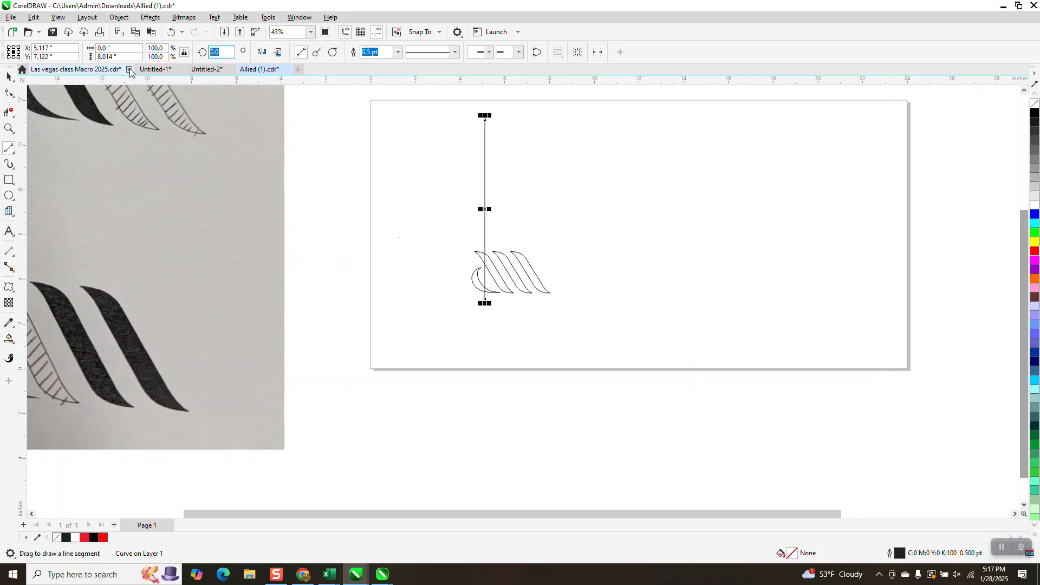
key("Return")
left_click(203, 51)
type("-45")
key("Return")
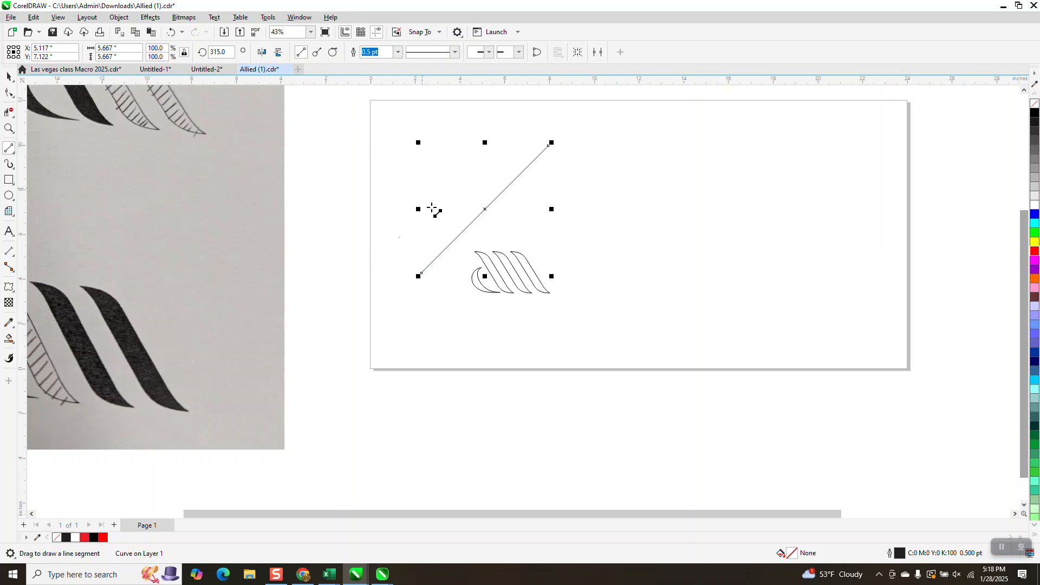
- Move the diagonal line to the upper-left side of the logo strokes and place a copy on their lower-right side
left_click(512, 216)
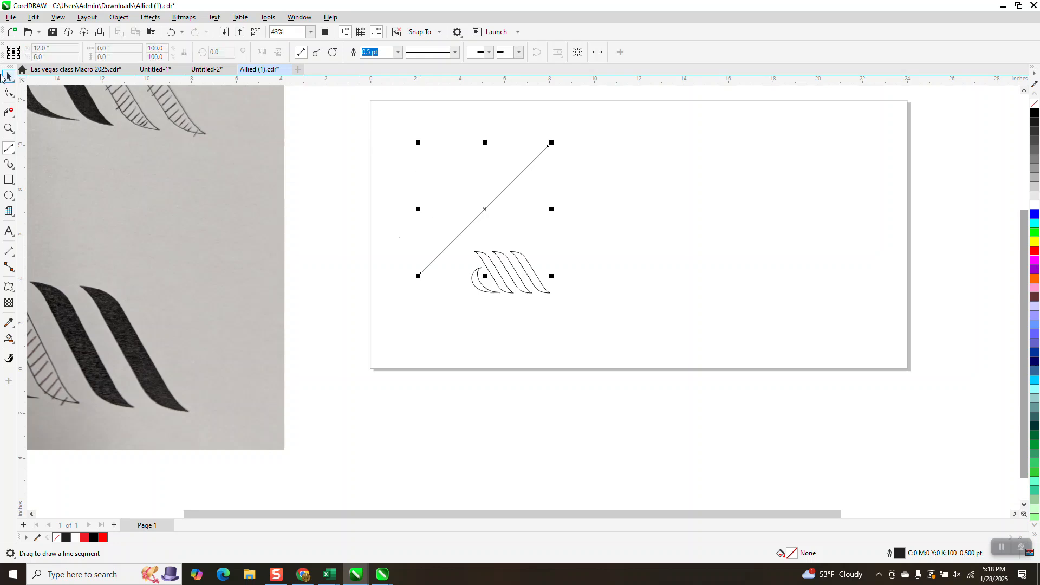
key("space")
left_click_drag(480, 215, 464, 242)
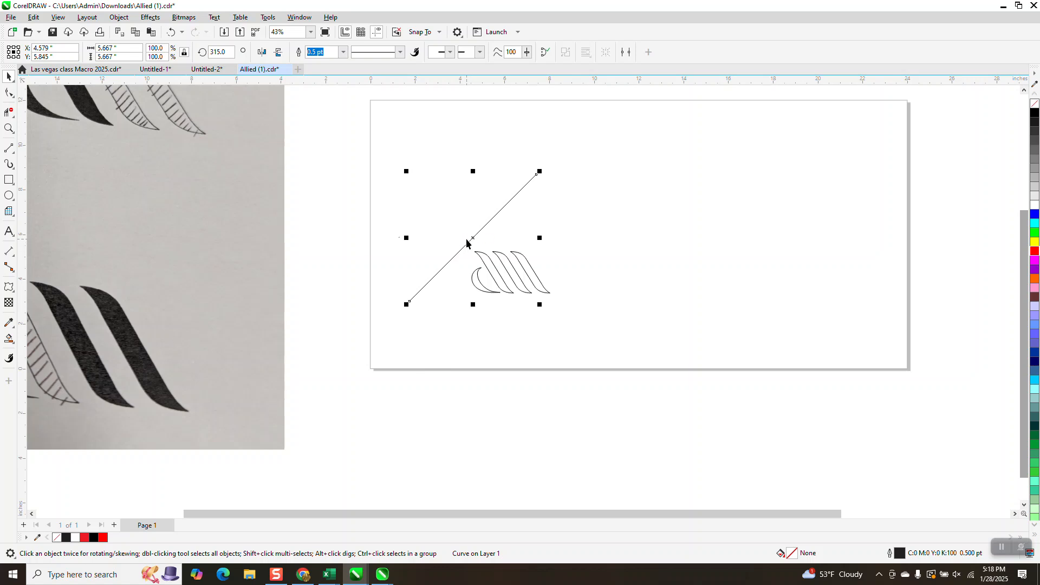
left_click_drag(473, 235, 555, 307)
- Blend the two diagonal lines with 23 steps to cover the logo strokes with parallel lines
left_click(511, 198, "shift")
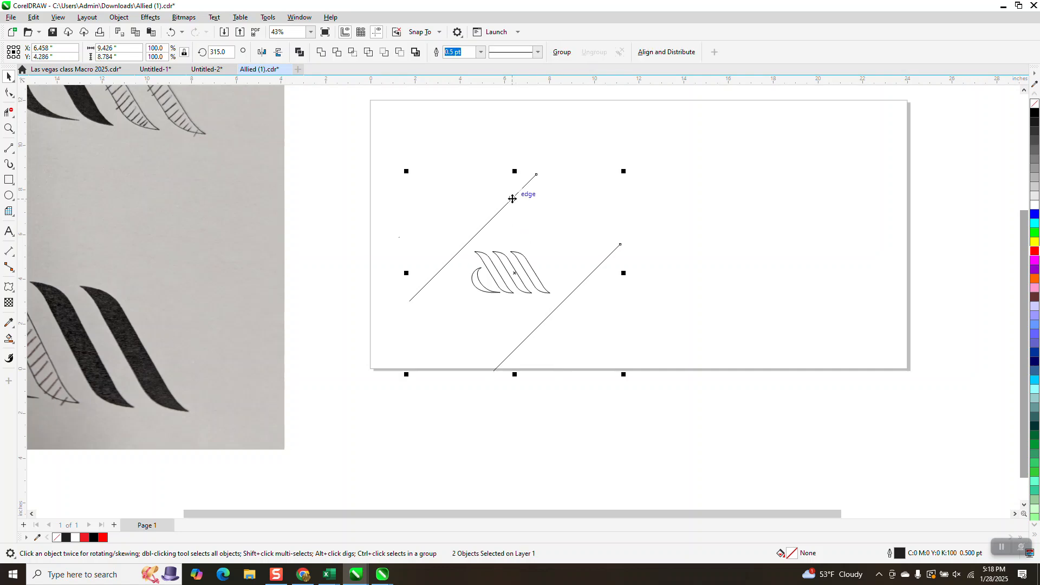
left_click(151, 19)
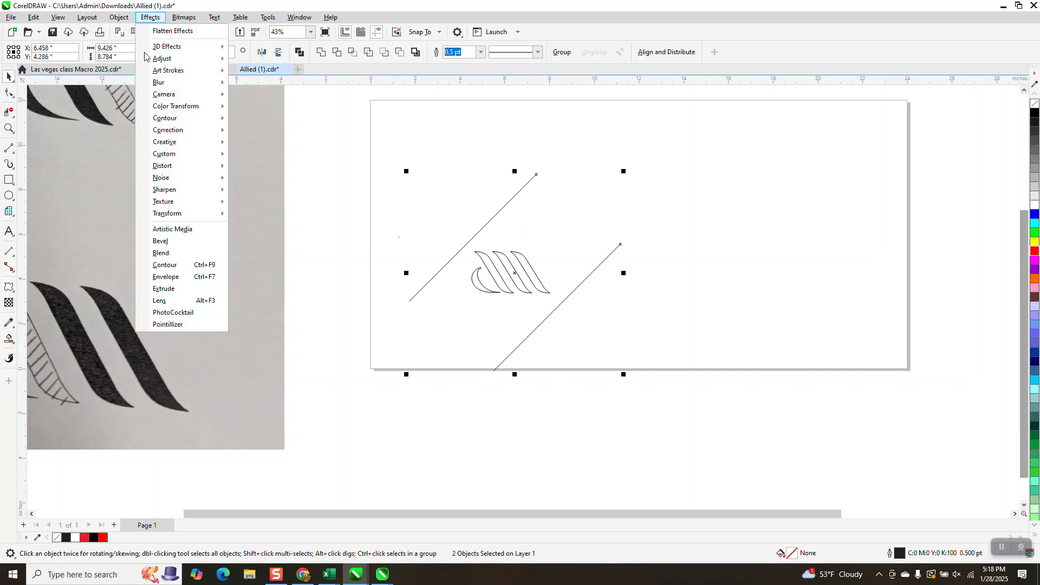
left_click(175, 254)
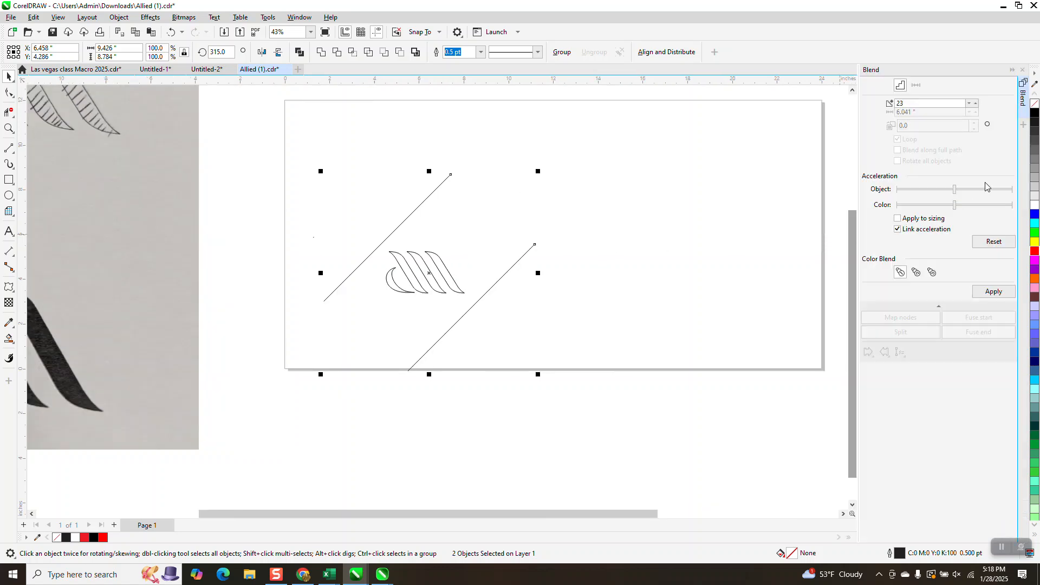
left_click(996, 292)
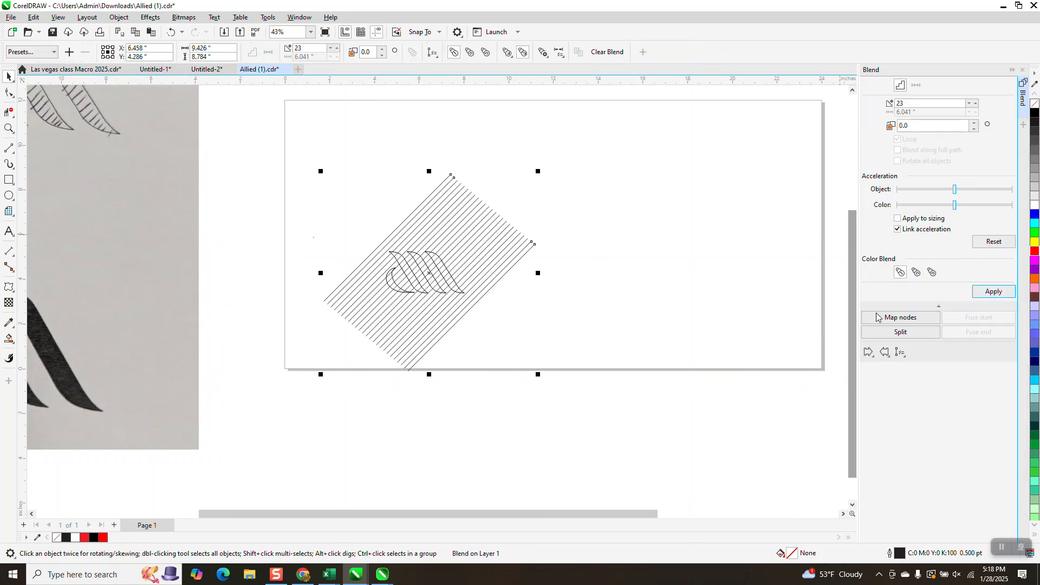
key("Tab")
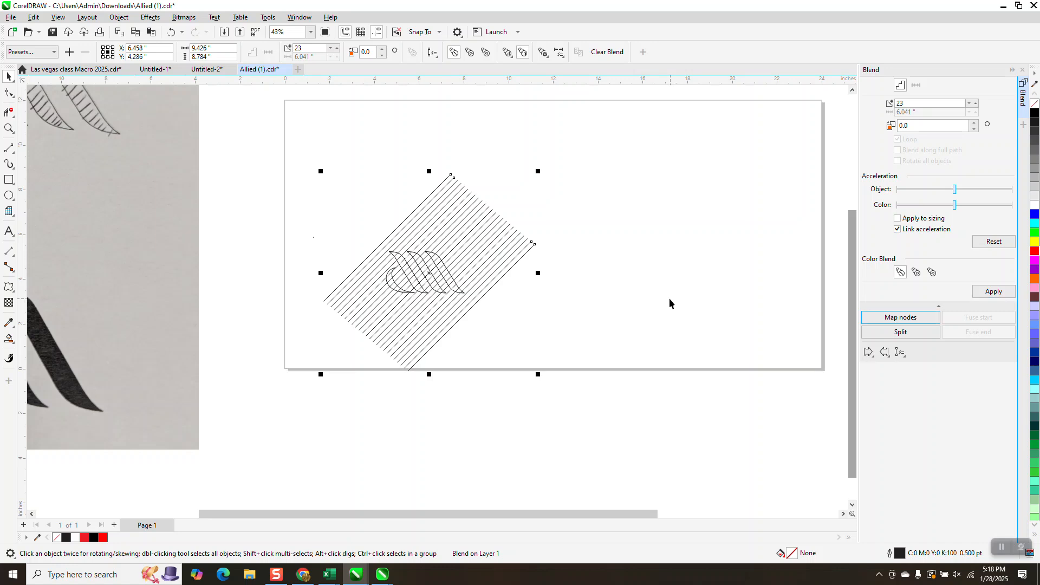
left_click(536, 267)
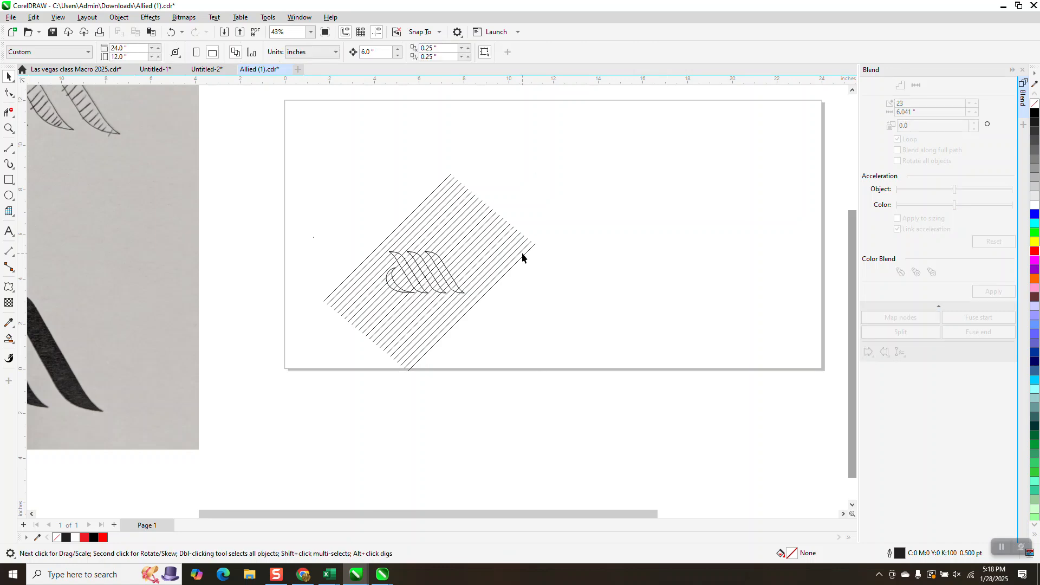
left_click(521, 254)
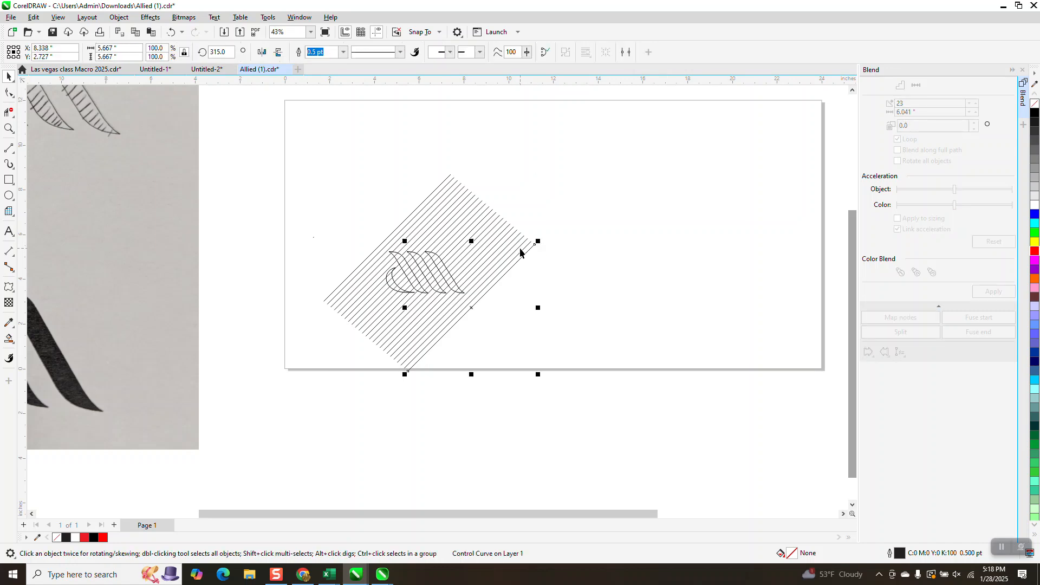
key("Right")
key("ctrl+y")
key("ctrl+z")
key("Left")
key("Left")
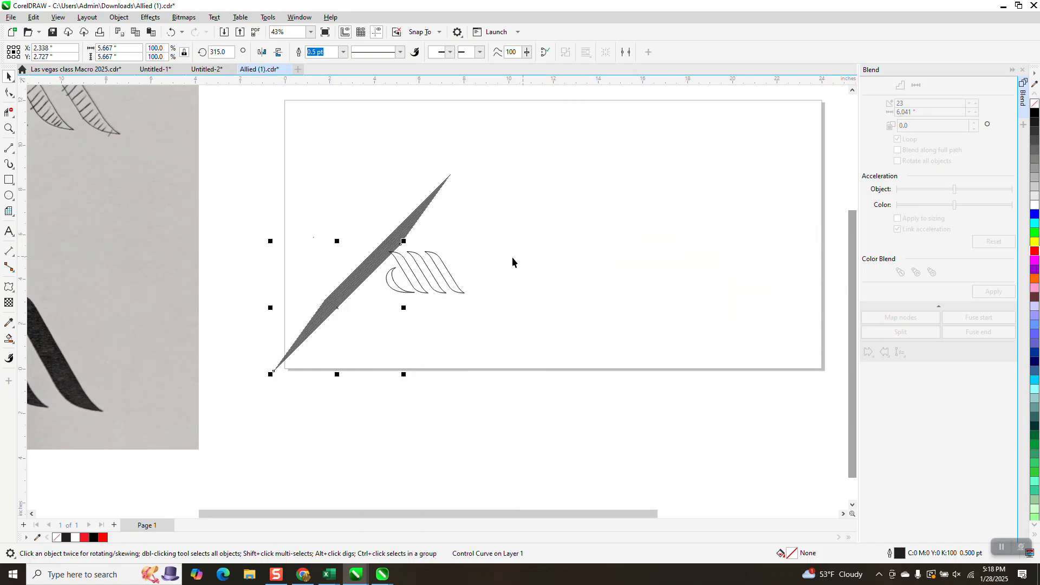
key("Right")
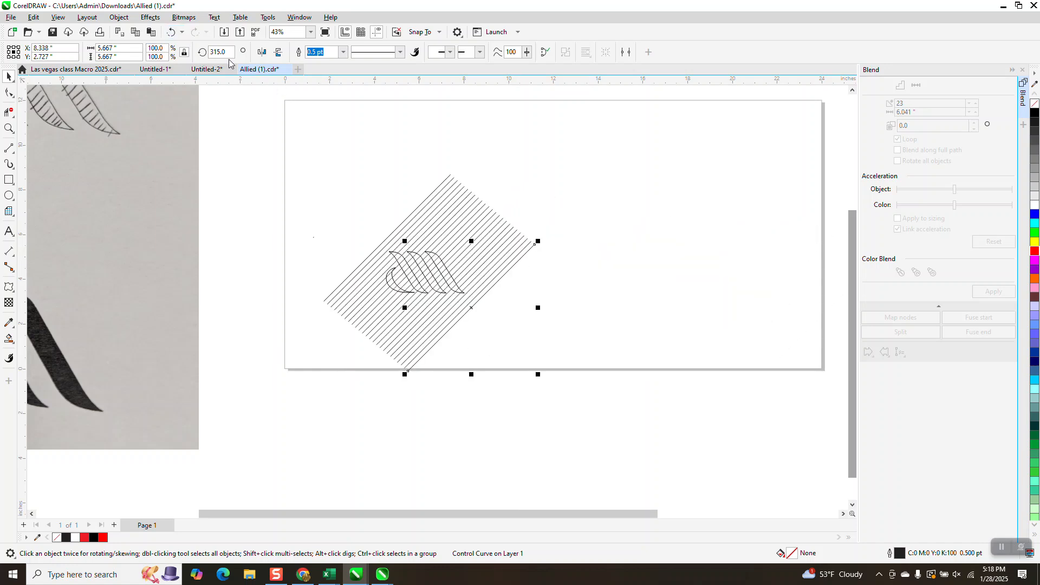
- Move the line blend clear of the logo strokes to their right and break the blend apart
left_click(487, 216)
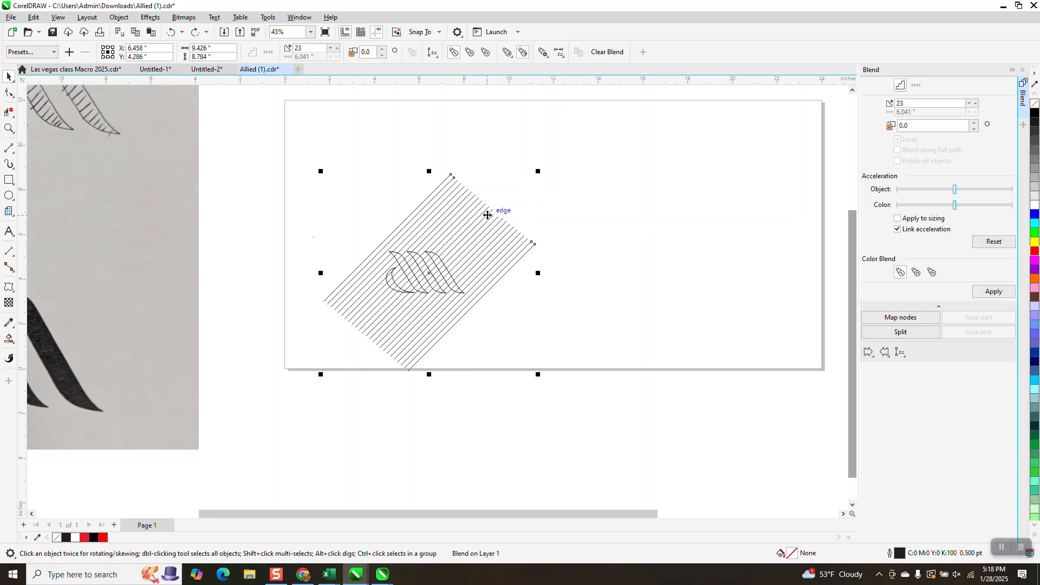
left_click_drag(432, 283, 587, 278)
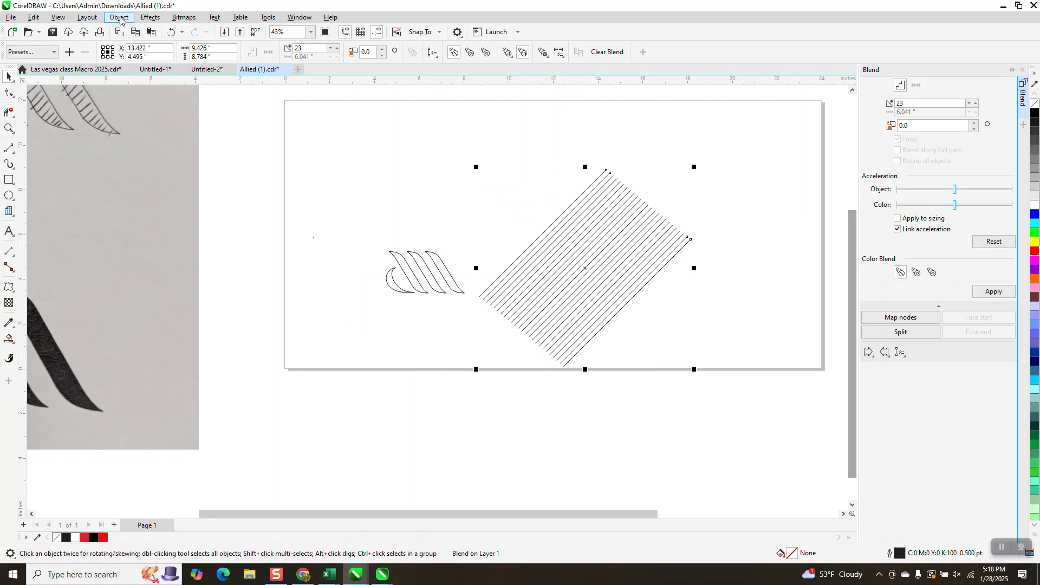
left_click(119, 18)
left_click(168, 268)
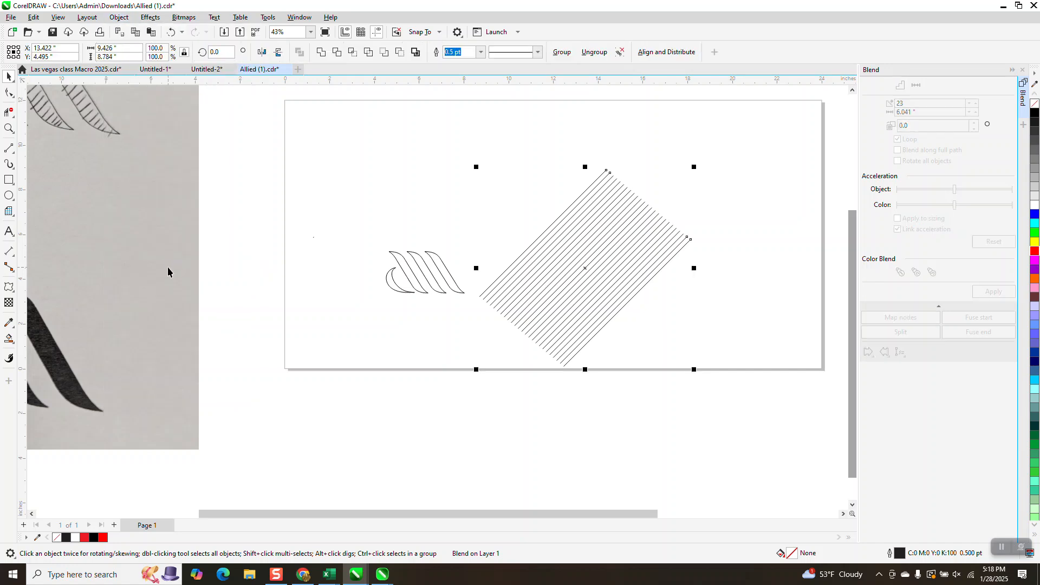
- Ungroup all the separated blend lines and regroup the 25 lines as one group
left_click(121, 18)
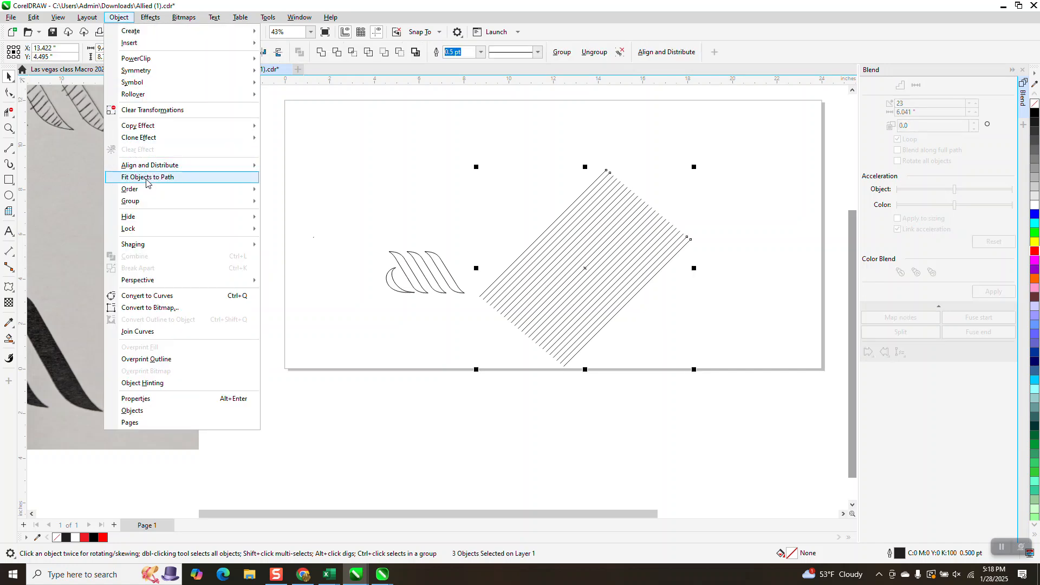
left_click(297, 223)
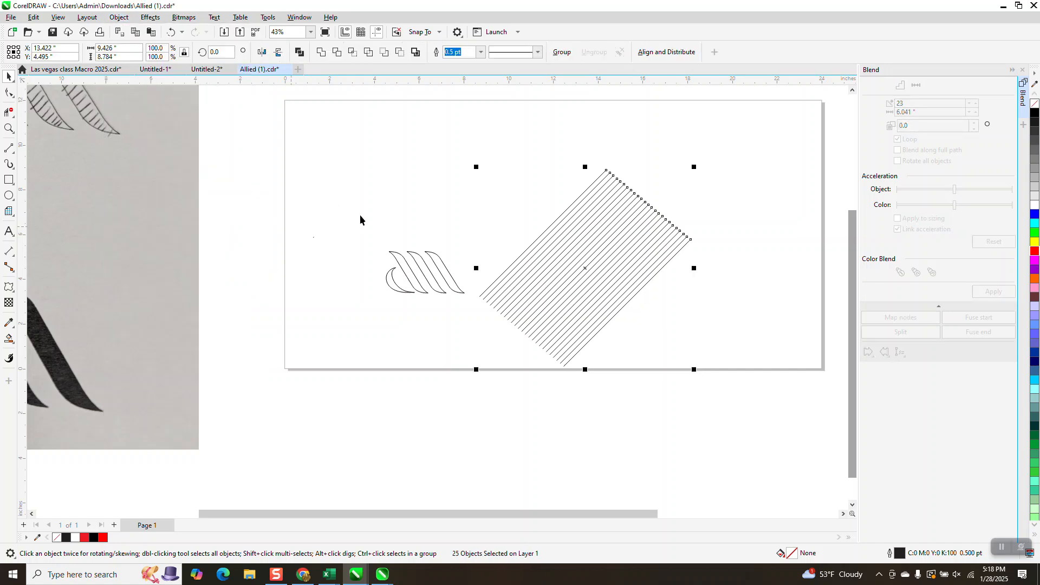
left_click(119, 17)
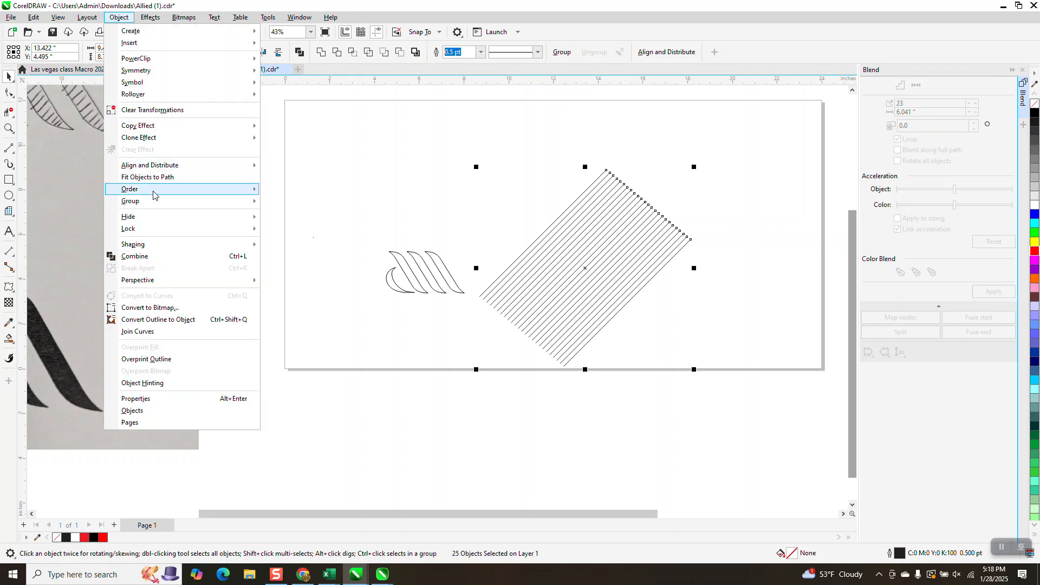
mouse_move(158, 204)
left_click(302, 205)
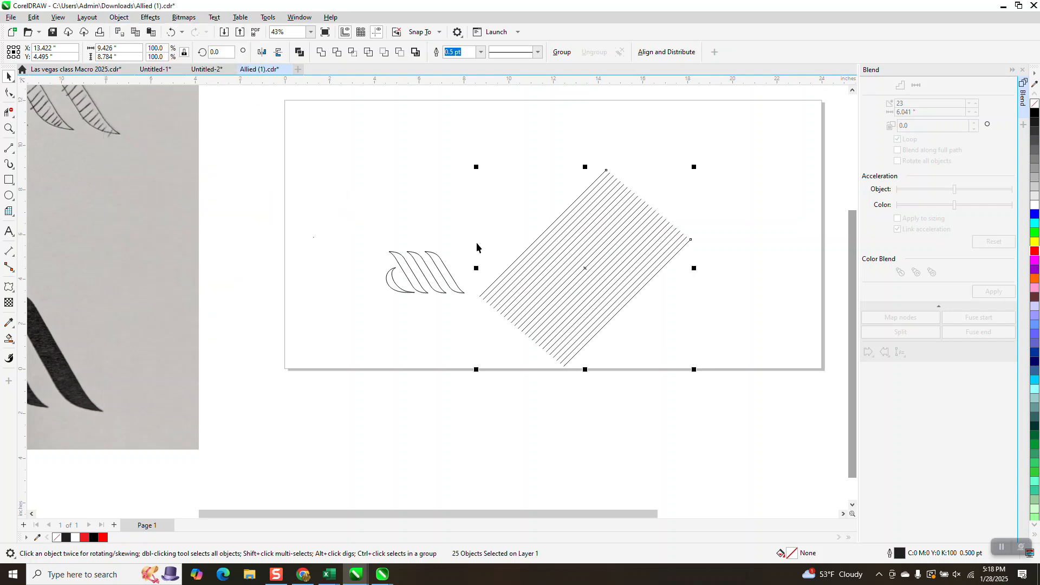
- Move the grouped diagonal lines back over the logo strokes and shift them slightly downward
left_click_drag(592, 264, 452, 264)
left_click_drag(308, 141, 464, 320)
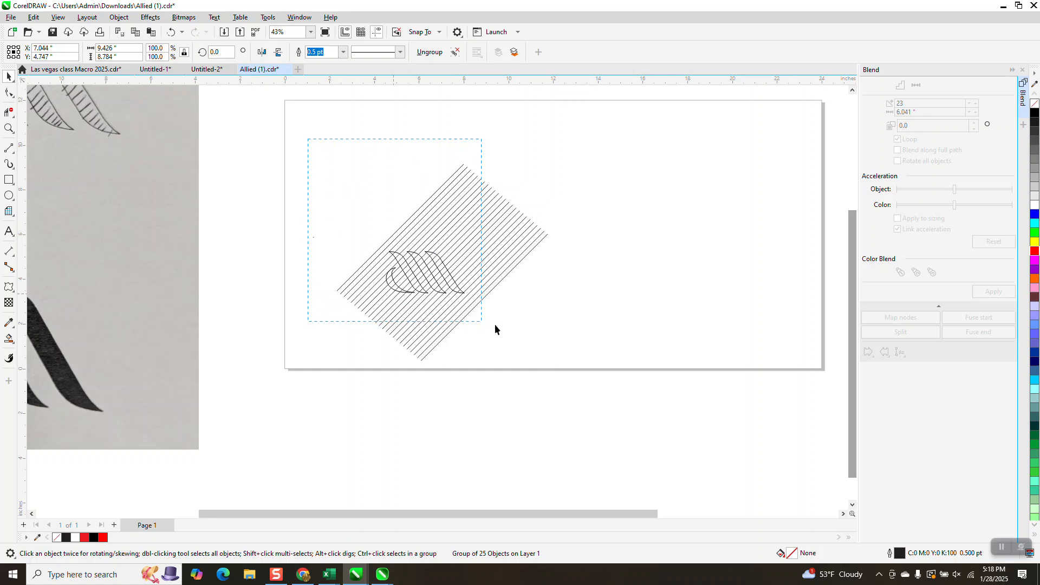
left_click_drag(620, 390, 625, 403)
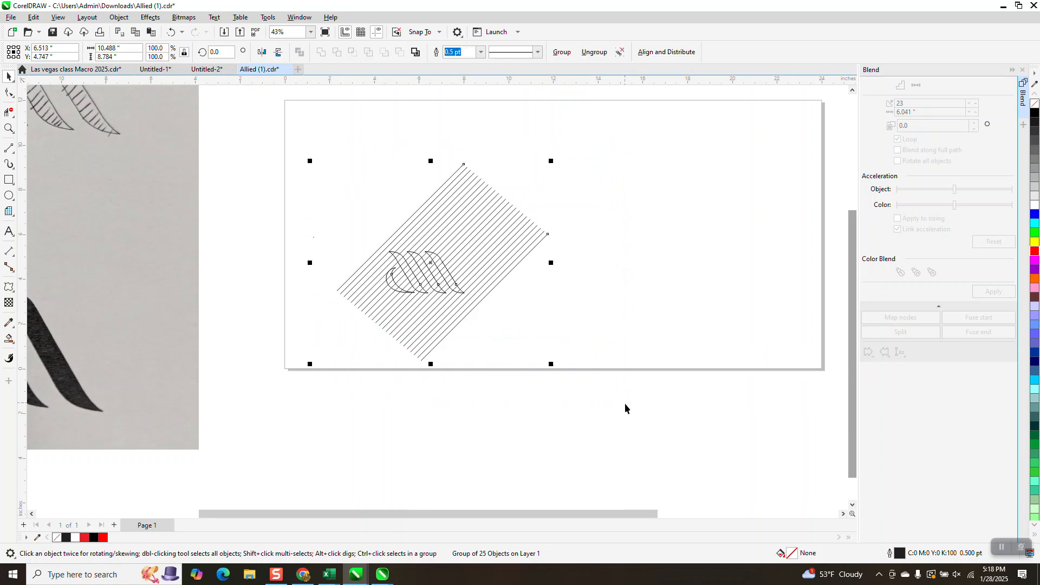
left_click(359, 115)
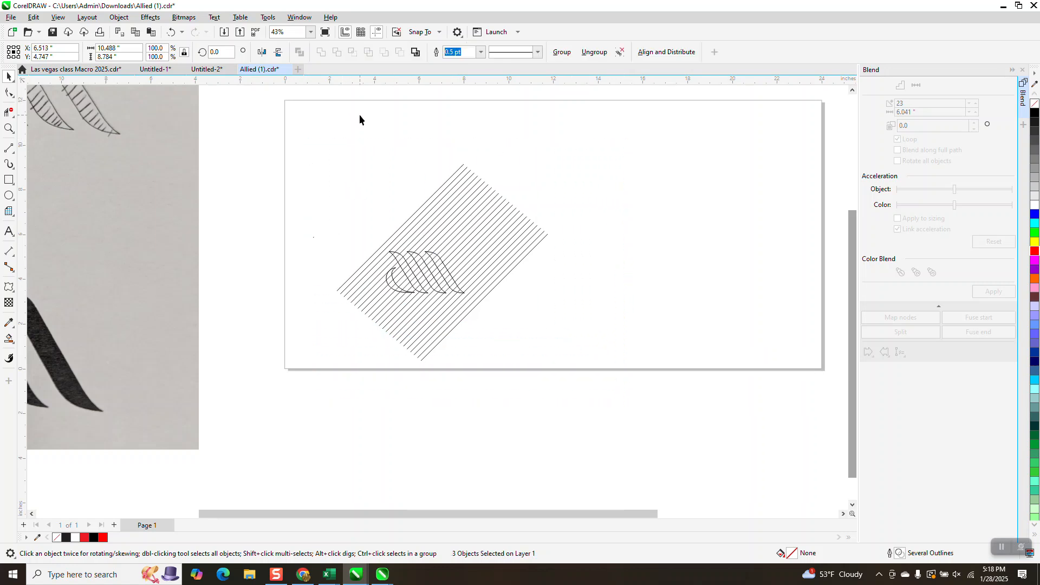
left_click(488, 207)
left_click_drag(488, 206, 487, 215)
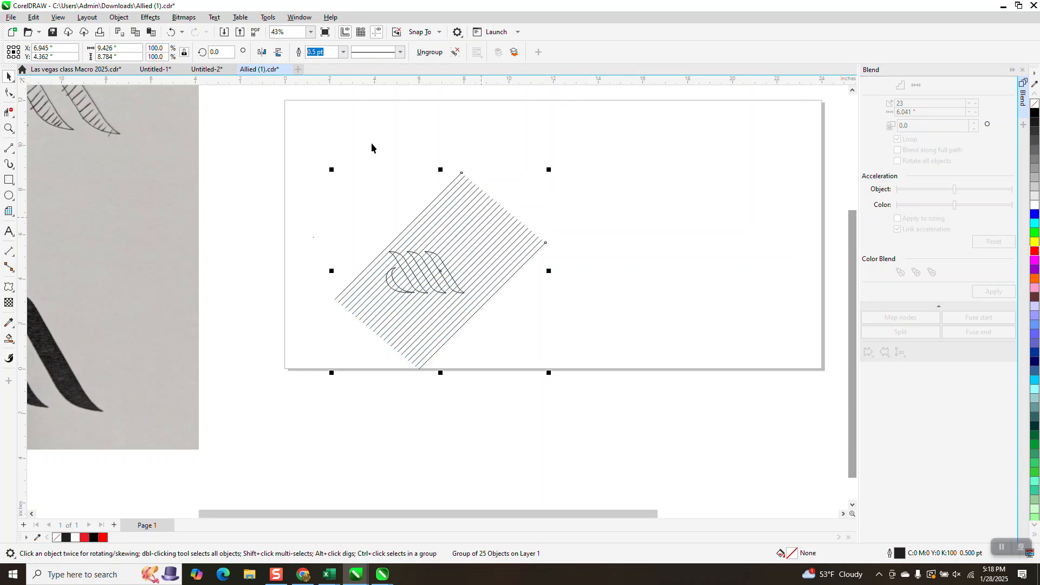
left_click_drag(288, 132, 588, 342)
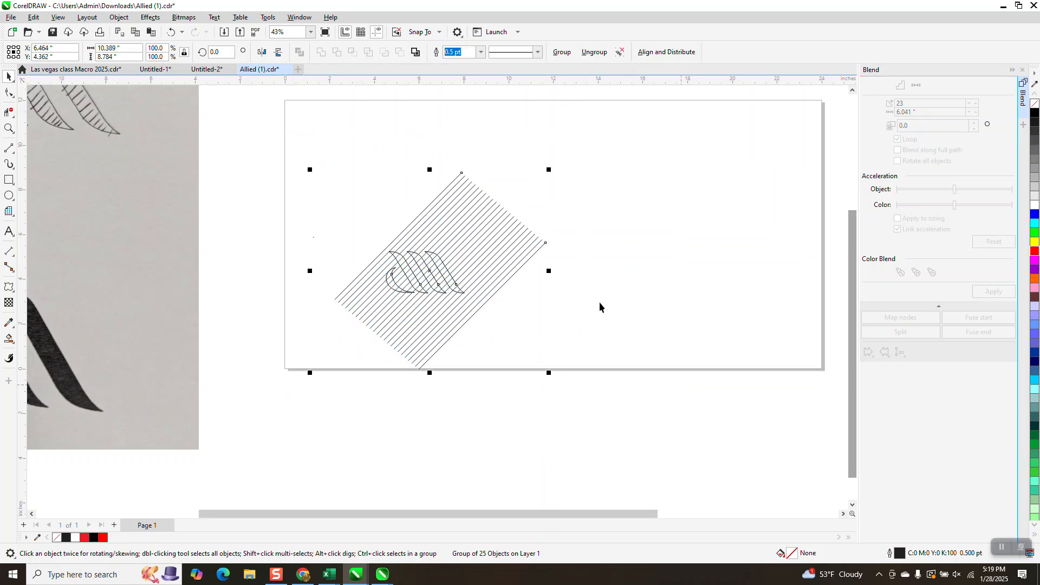
left_click(579, 269)
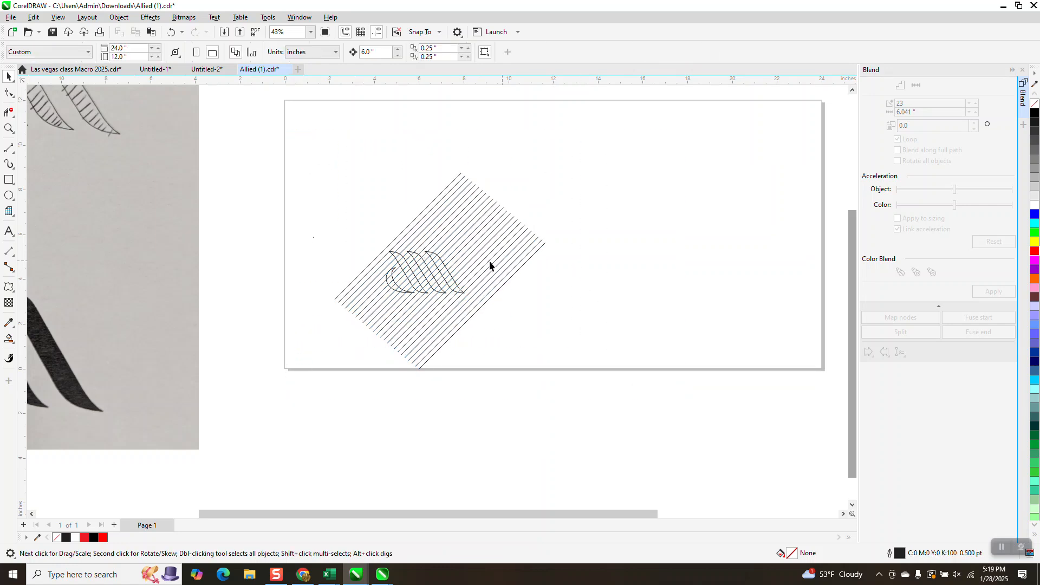
- Move the line group off to the right of the logo and ungroup the four curved strokes
left_click(450, 279)
mouse_move(453, 281)
left_mouse_down()
mouse_move(592, 274)
mouse_move(594, 287)
mouse_move(449, 269)
left_mouse_up()
left_click(445, 272)
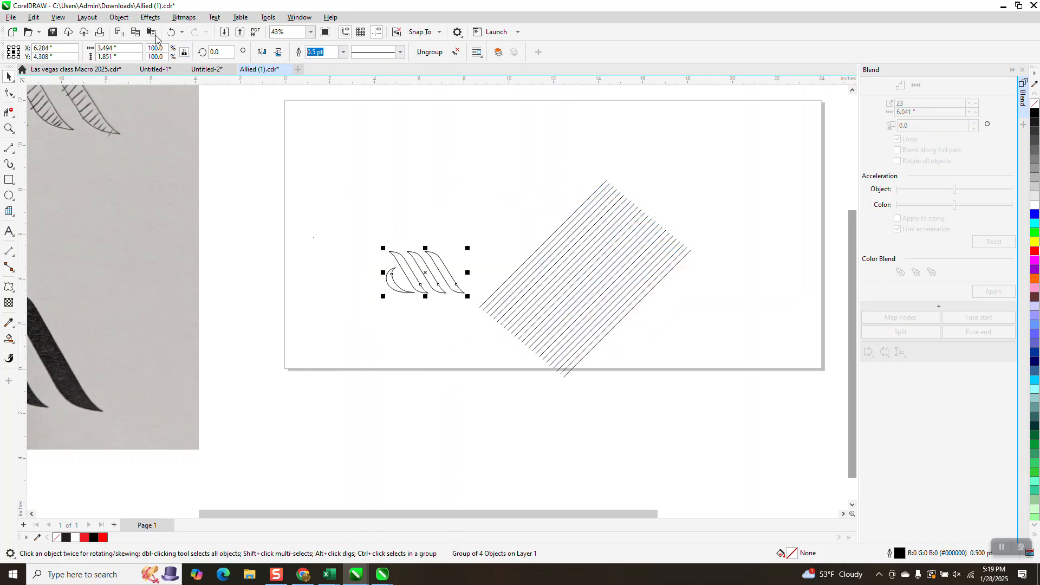
left_click(119, 17)
mouse_move(245, 202)
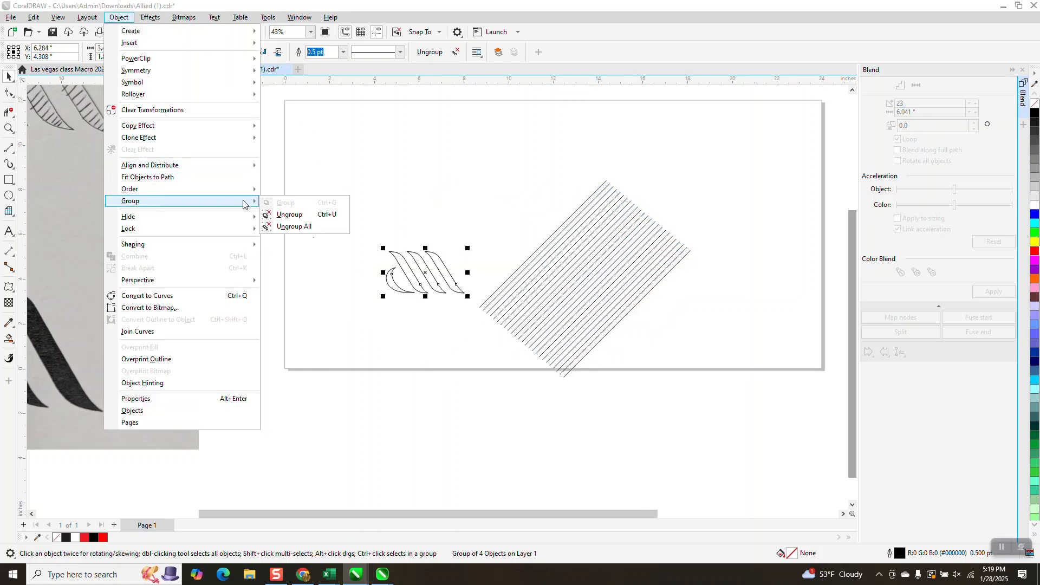
left_click(289, 214)
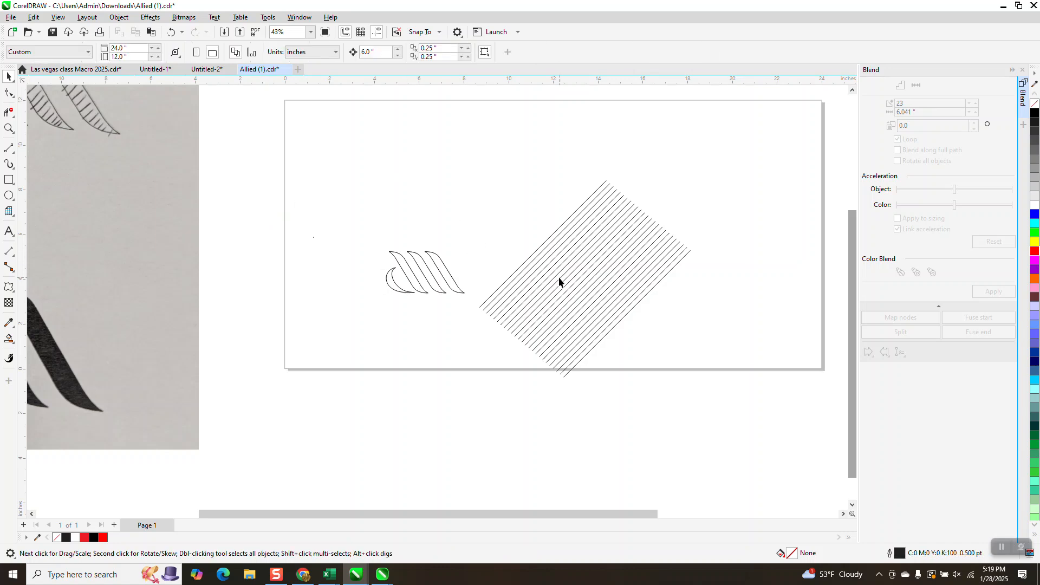
- Place the grouped diagonal lines centred over the four logo strokes and clear the selection
left_click_drag(557, 281, 403, 264)
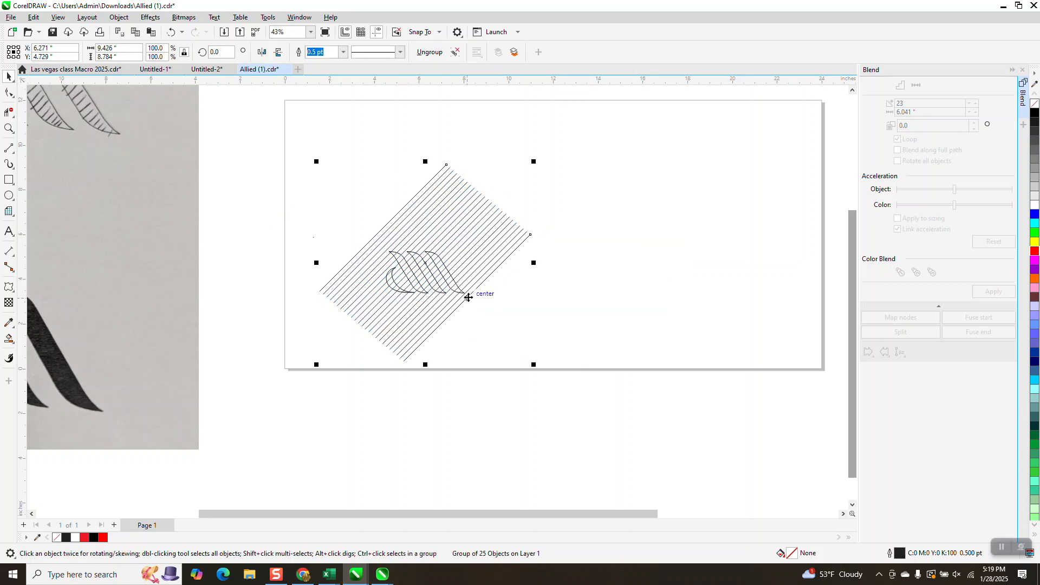
left_click(457, 283)
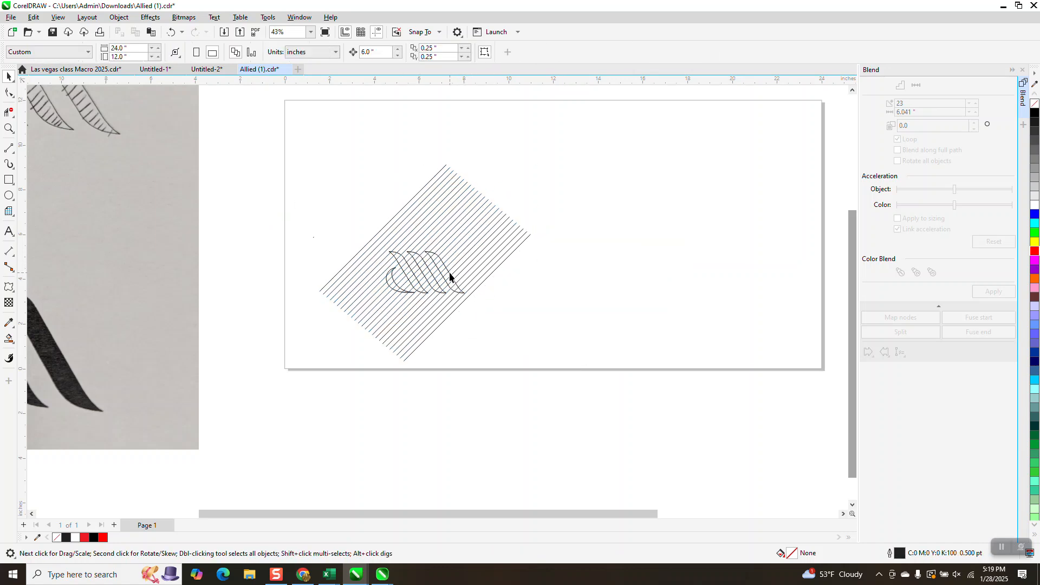
- Intersect the rightmost logo stroke with the grouped diagonal lines and move both the resulting hatch and the stroke 6 inches right
left_click(451, 276)
left_click(454, 275)
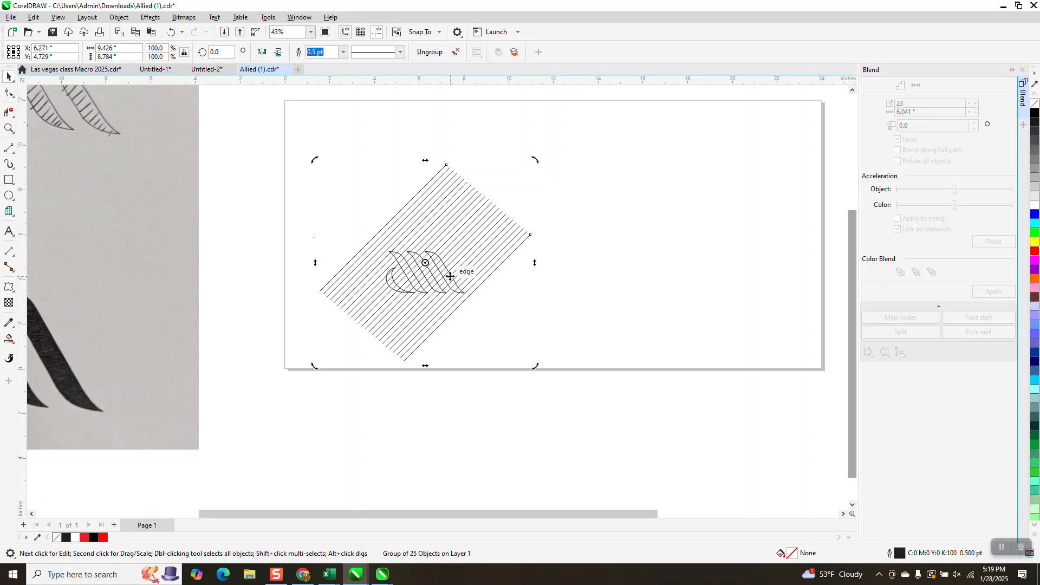
left_click(502, 319)
left_click(459, 297)
mouse_move(492, 314)
left_mouse_down()
mouse_move(458, 225)
mouse_move(421, 227)
left_mouse_up()
left_click(477, 218, "shift")
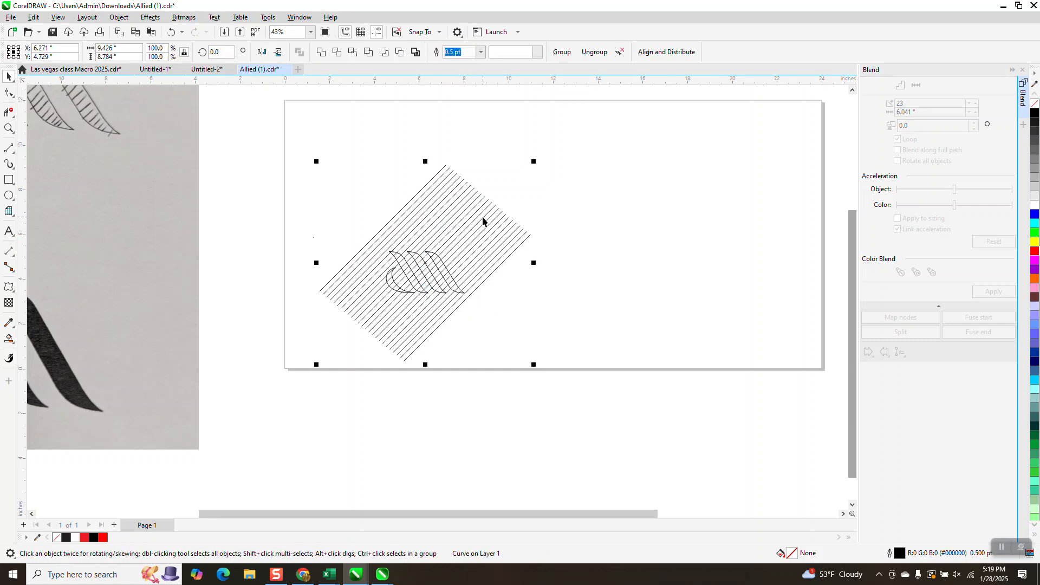
left_click(352, 54)
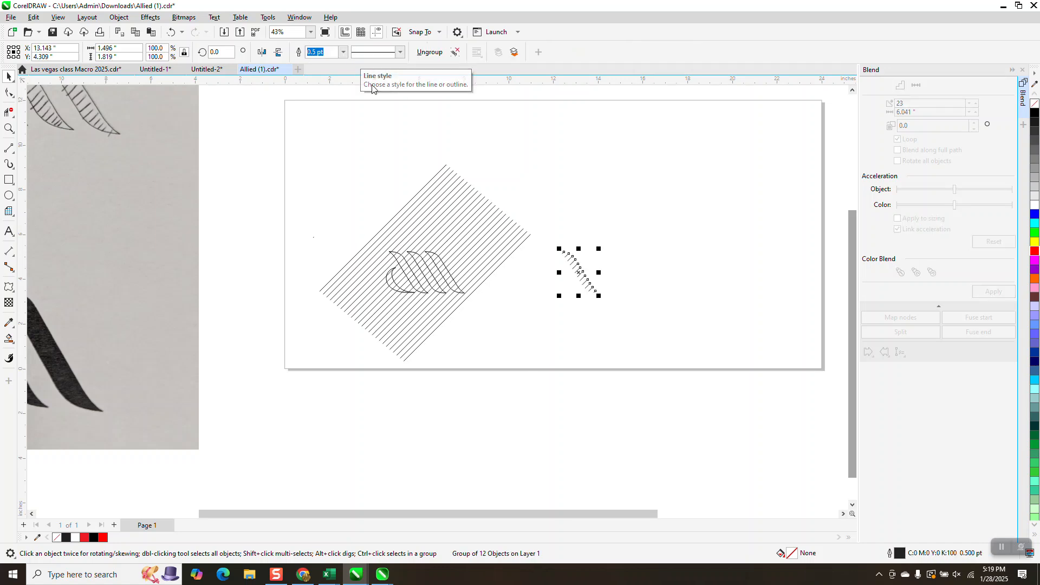
left_click(442, 272)
key("shift+Right")
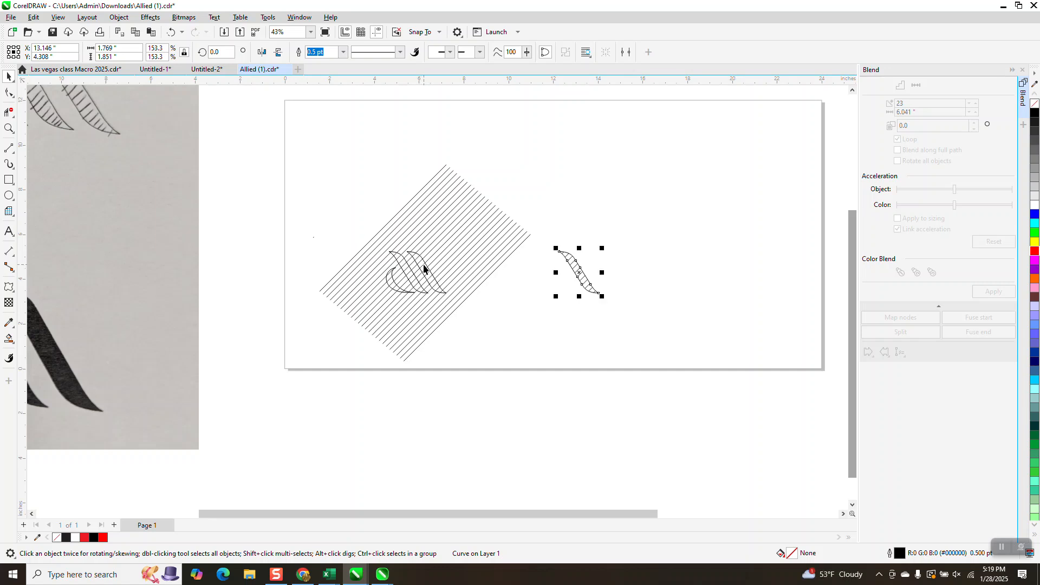
- Intersect the rightmost of the three remaining strokes with the line group and move its hatch 6 inches right
left_click(419, 254)
left_click(487, 226, "shift")
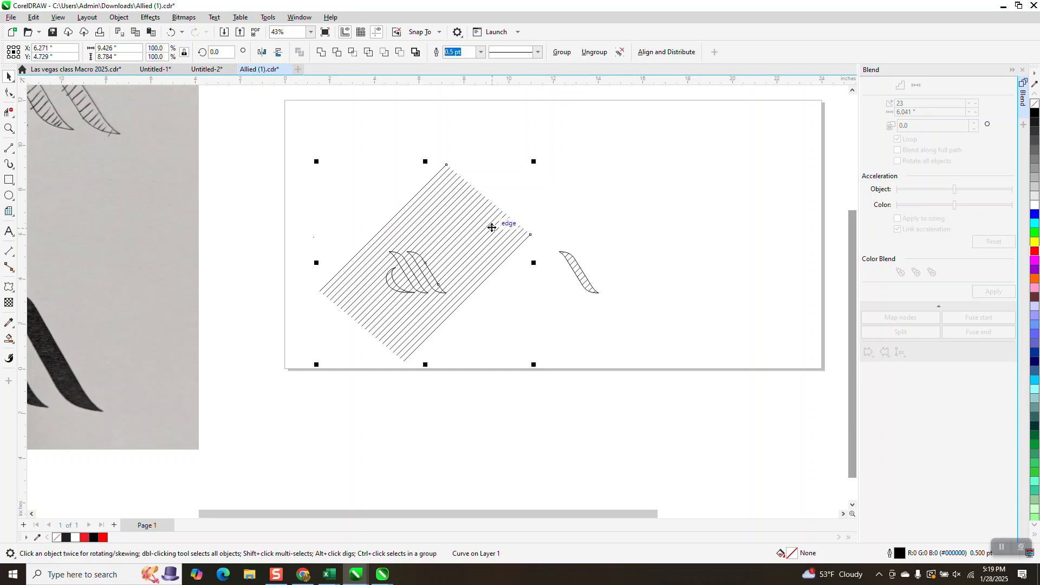
left_click(352, 53)
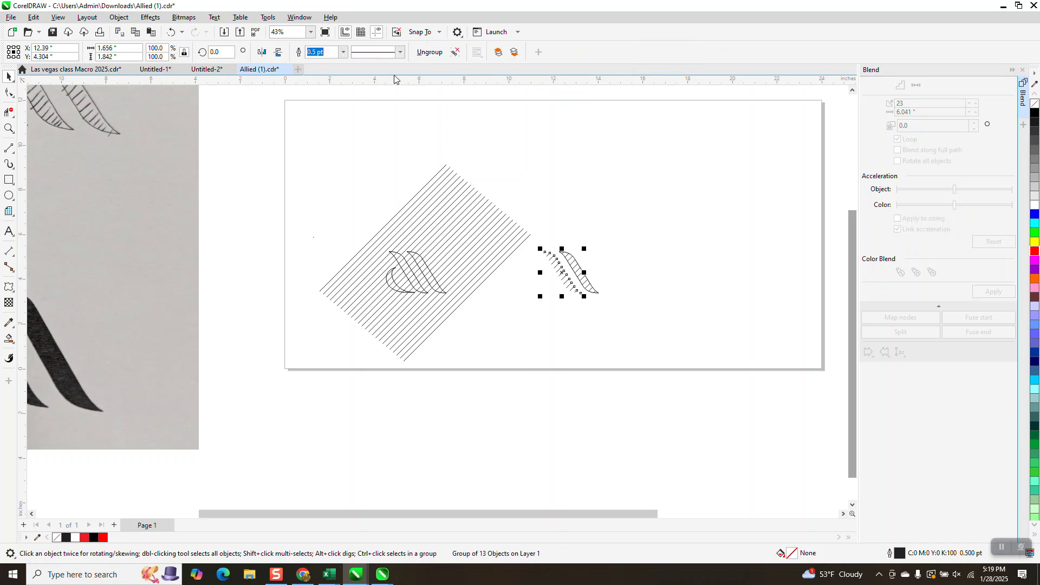
- Move the line group 6 inches left off the strokes and move the second stroke 6 inches right around its hatch
left_click(420, 260)
left_click(424, 261)
left_click(476, 320)
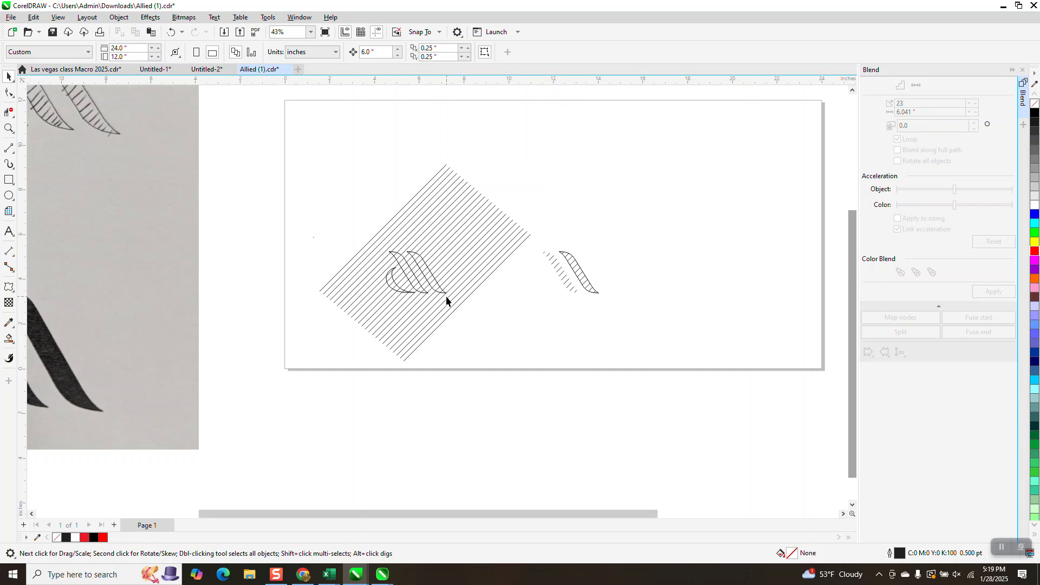
left_click(444, 294)
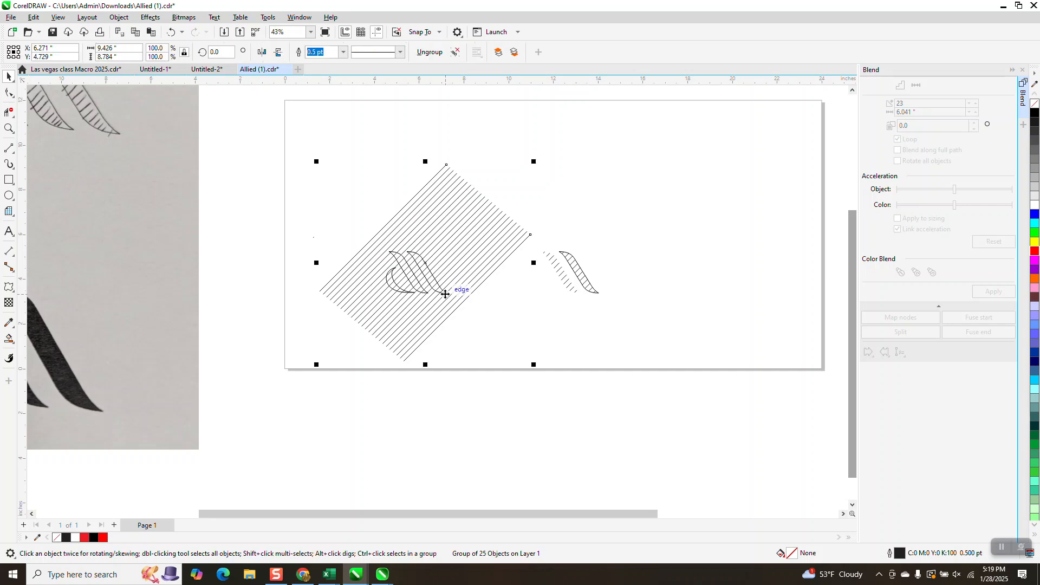
key("Left")
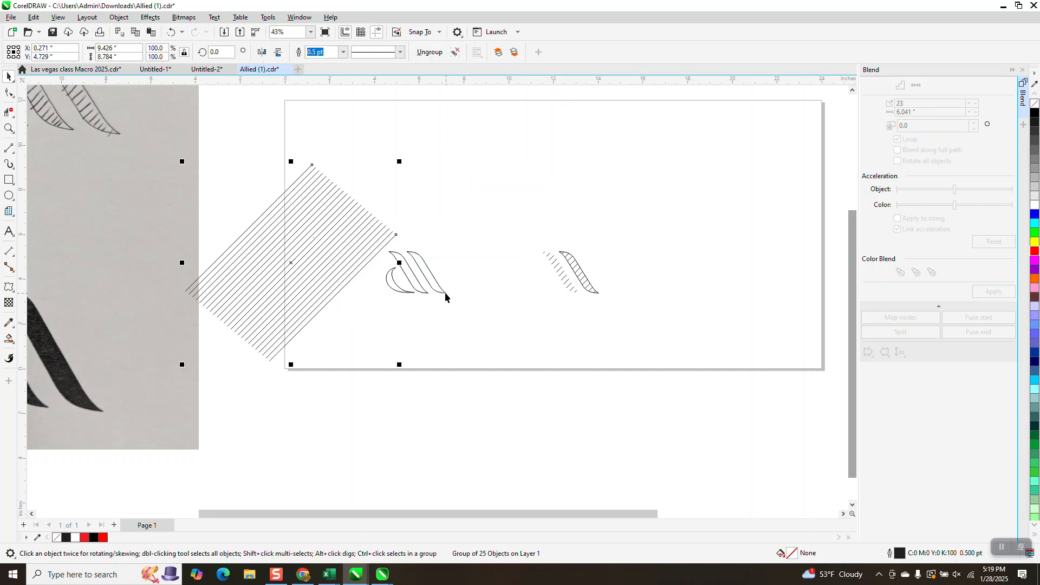
left_click(444, 294)
key("Right")
- Group the two remaining strokes, place the line group back over them and clear the selection
left_click(383, 242)
left_click(388, 237)
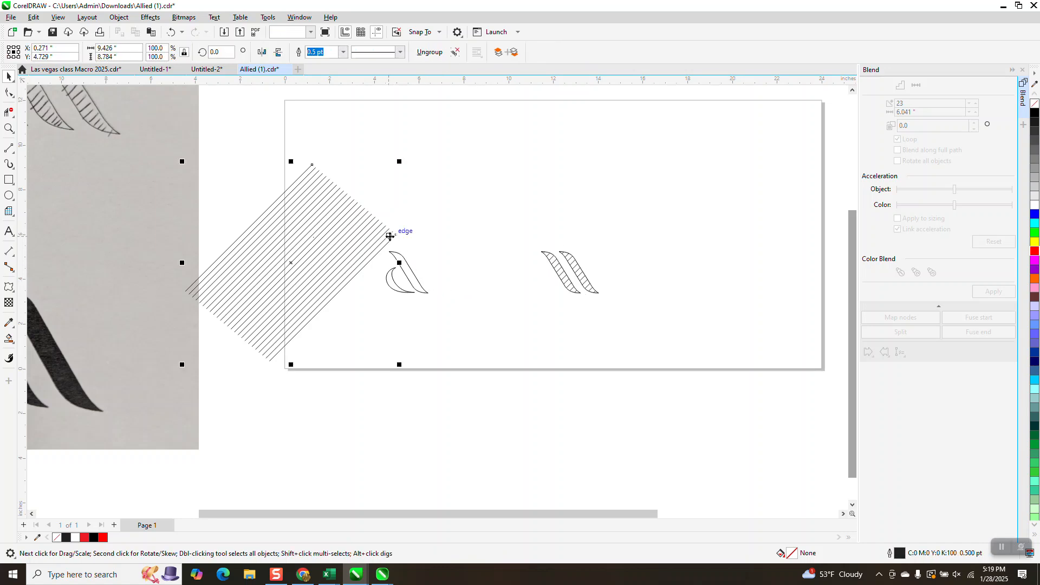
left_click(401, 293)
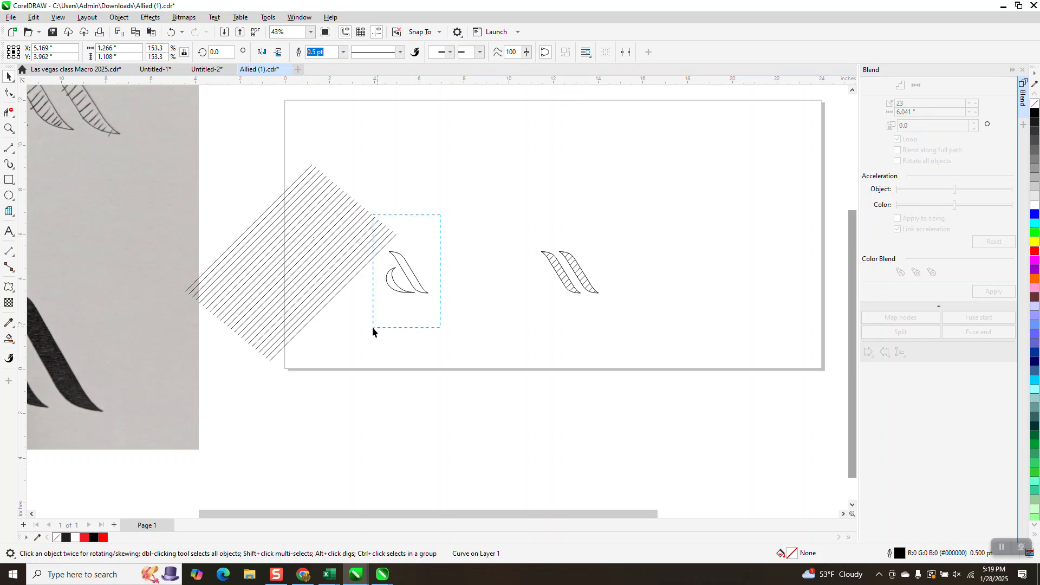
left_click_drag(375, 326, 372, 326)
key("ctrl+g")
mouse_move(315, 219)
left_mouse_down()
mouse_move(436, 225)
mouse_move(434, 216)
left_mouse_up()
left_click_drag(277, 122, 529, 383)
left_click(533, 190)
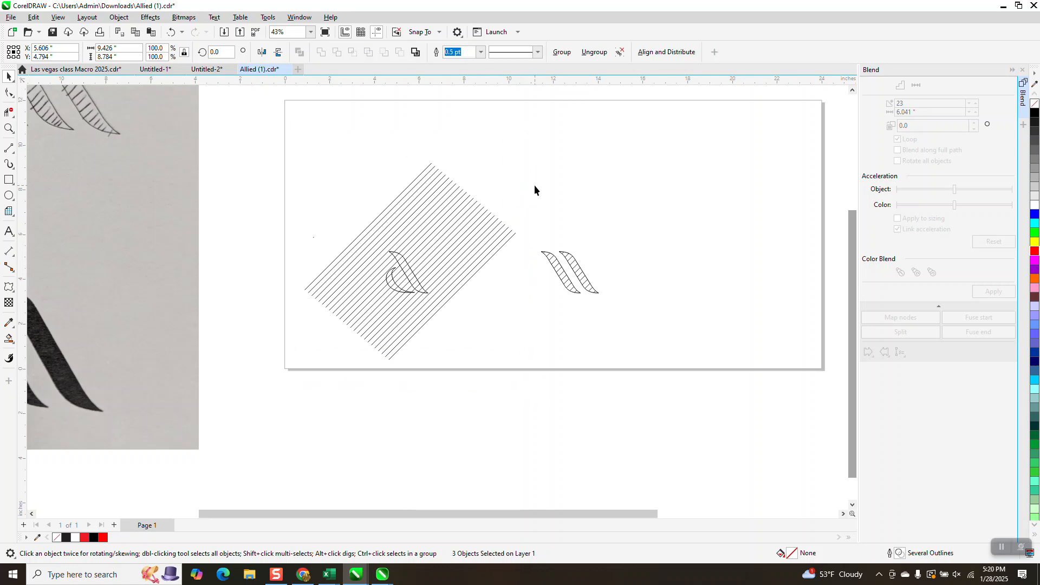
- Move the line group 6 inches left off the two remaining strokes and ungroup those strokes
left_click(470, 256)
key("Left")
left_click(396, 288)
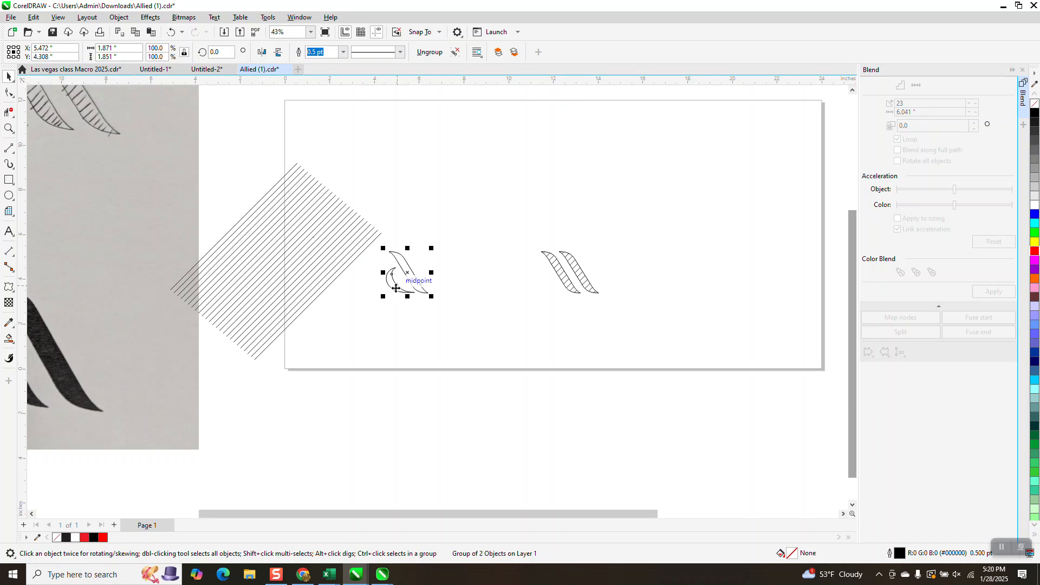
left_click(115, 19)
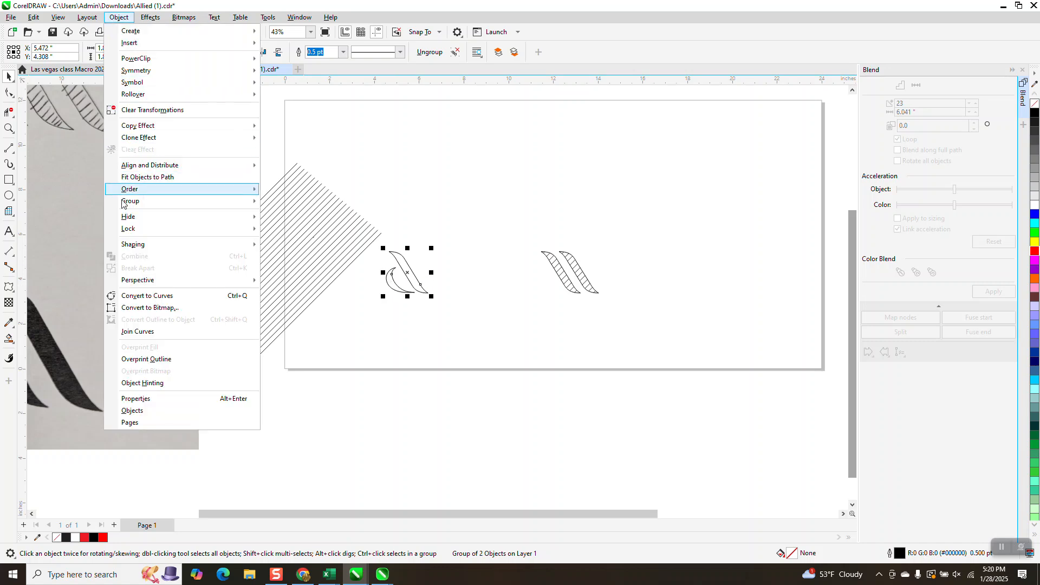
mouse_move(135, 203)
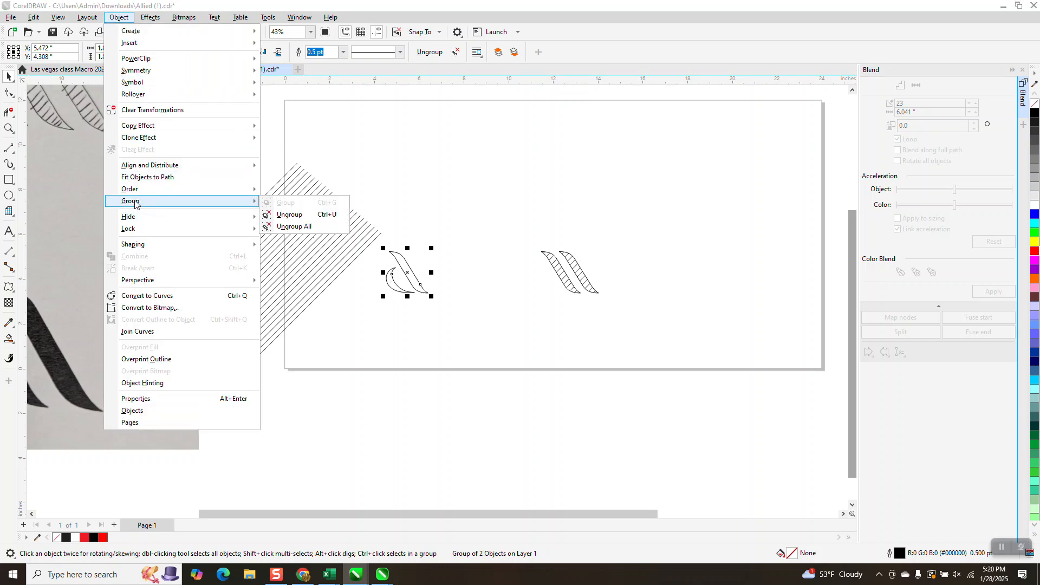
left_click(290, 215)
- Place the line group back over the two ungrouped strokes, fully covering them, and clear the selection
left_click(362, 164)
left_click_drag(352, 227, 456, 246)
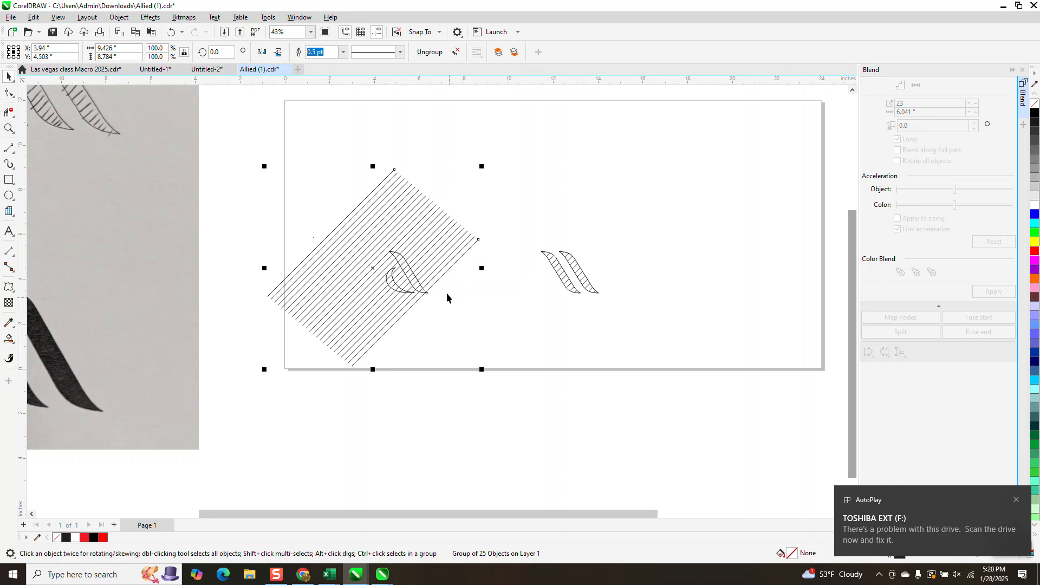
left_click(430, 301)
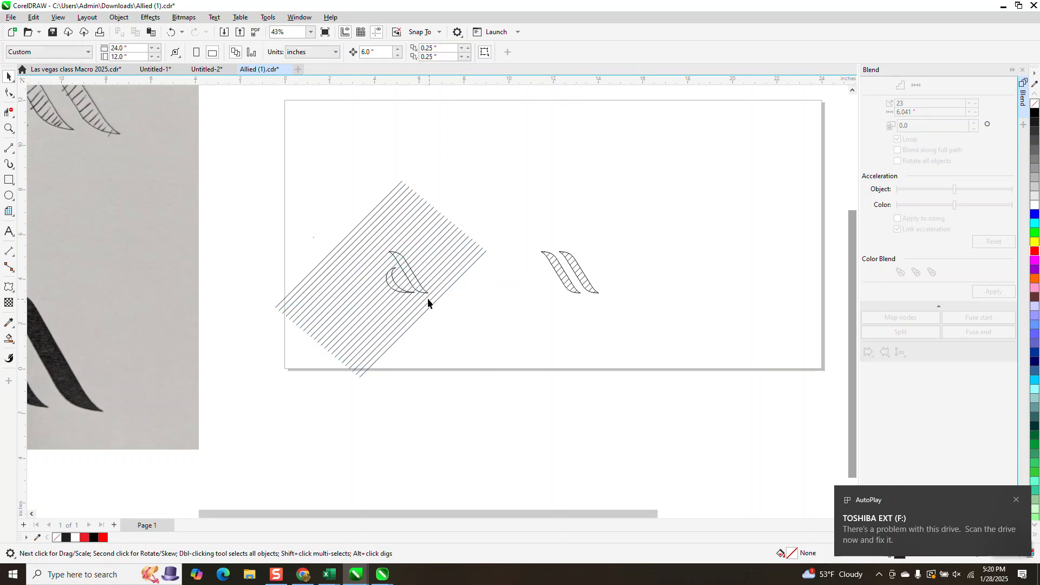
left_click(427, 300)
left_click(456, 304)
- Intersect the longer of the two remaining strokes with the line group to make its hatch
left_click(413, 276)
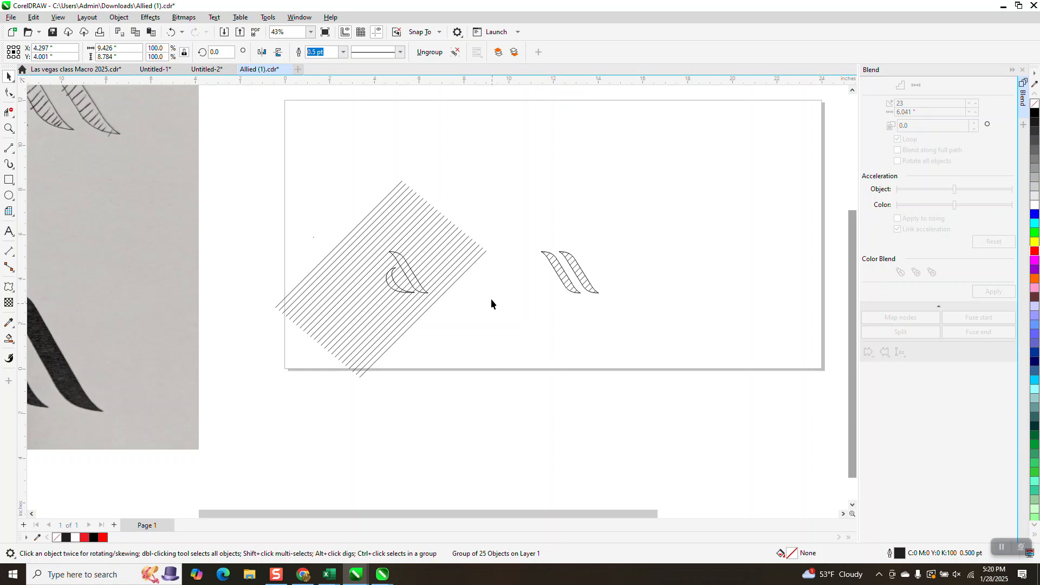
left_click_drag(394, 228, 386, 225)
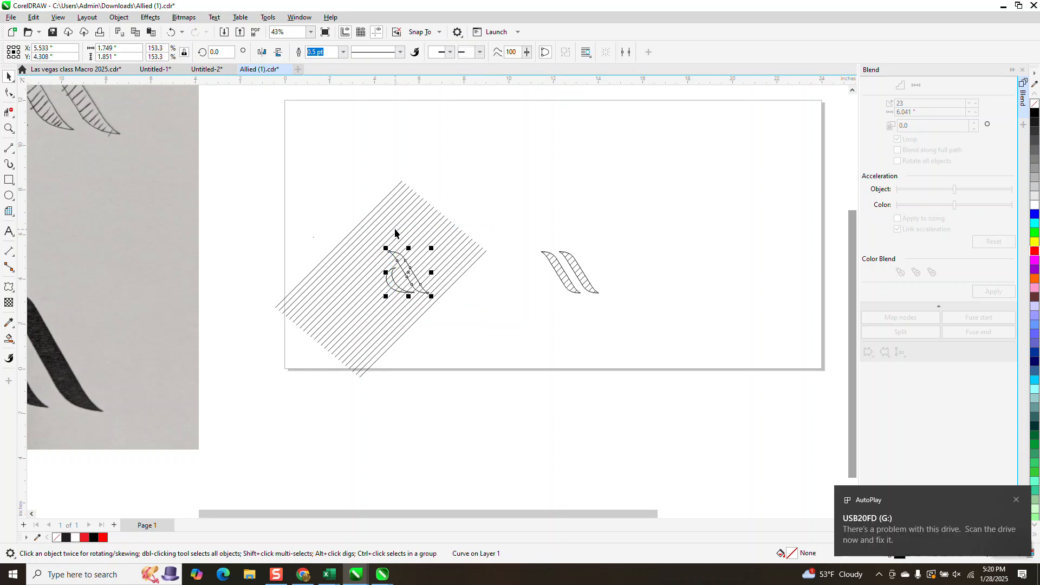
left_click(454, 231, "shift")
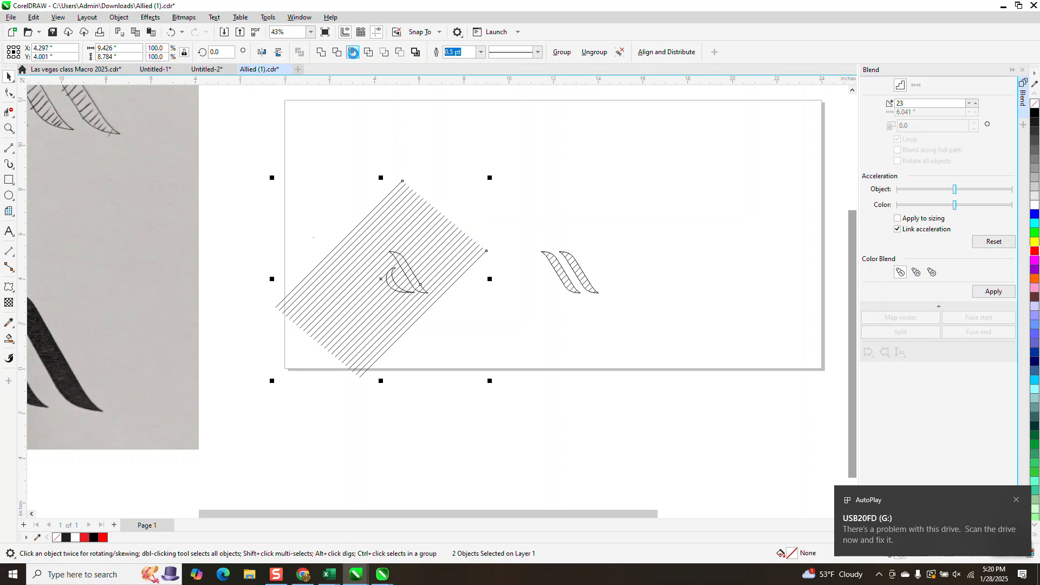
left_click(353, 52)
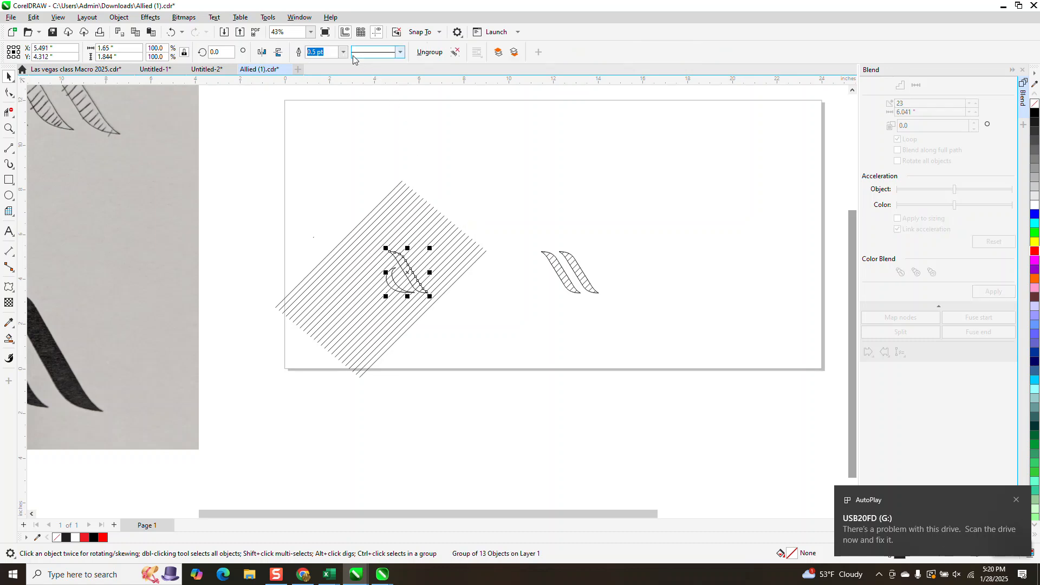
- Move the line group 6 inches left and the third stroke 6 inches right around its hatch
left_click(406, 267)
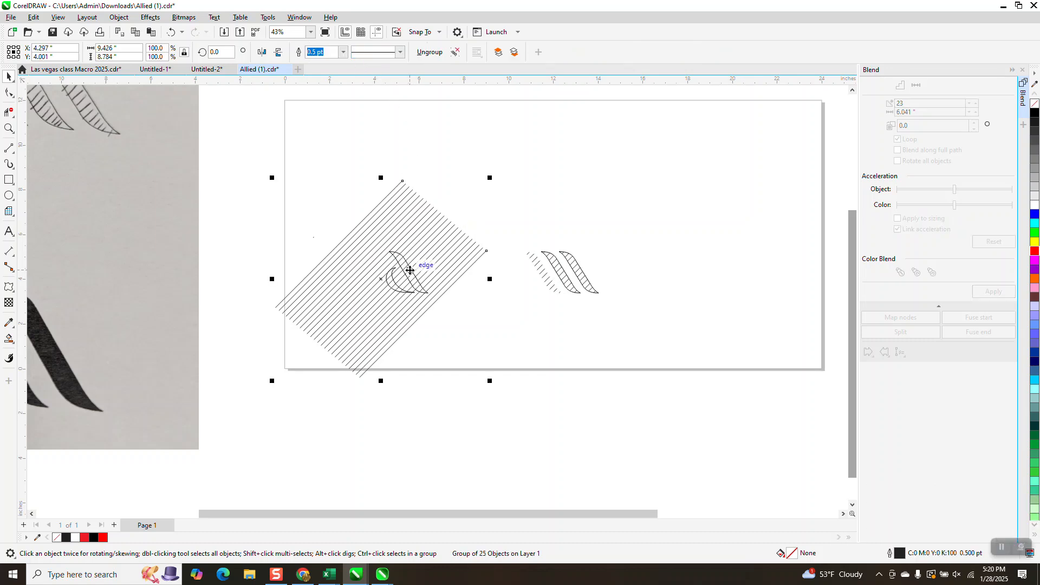
key("Left")
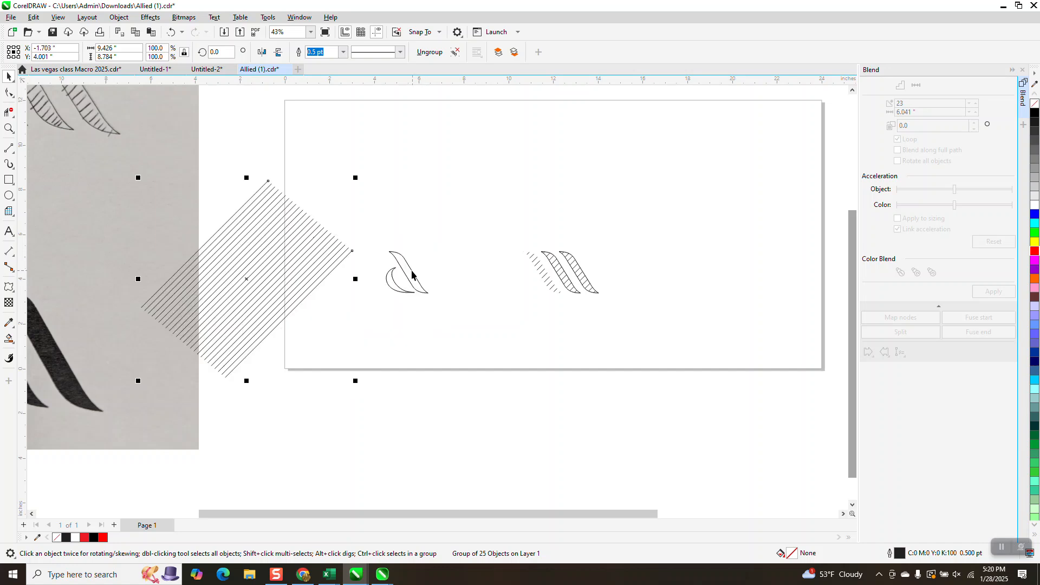
left_click(412, 275)
key("Right")
- Place the line group over the last crescent-shaped stroke and clear the selection
mouse_move(323, 248)
left_mouse_down()
mouse_move(430, 256)
mouse_move(332, 260)
mouse_move(434, 249)
left_mouse_up()
left_click_drag(222, 140, 227, 164)
left_click_drag(469, 349, 498, 388)
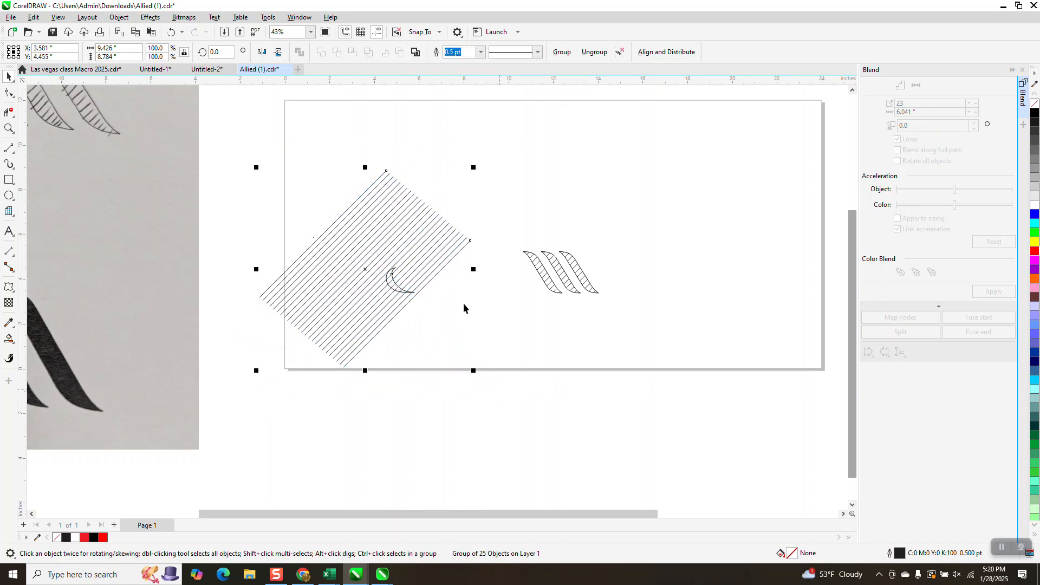
left_click(400, 125)
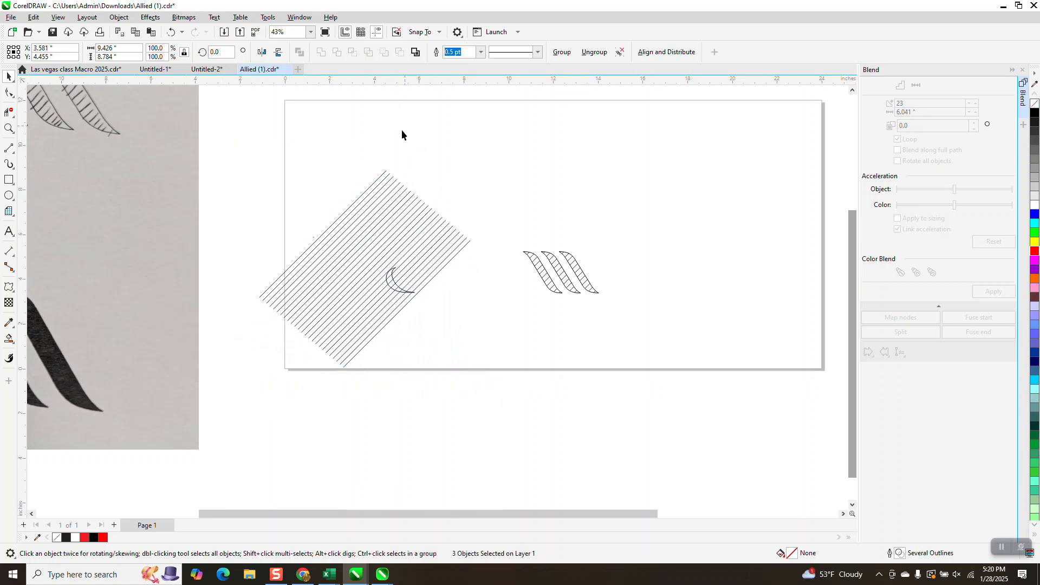
- Intersect the crescent-shaped stroke with the line group and move the resulting hatch 6 inches right
left_click(400, 295)
left_click(411, 297)
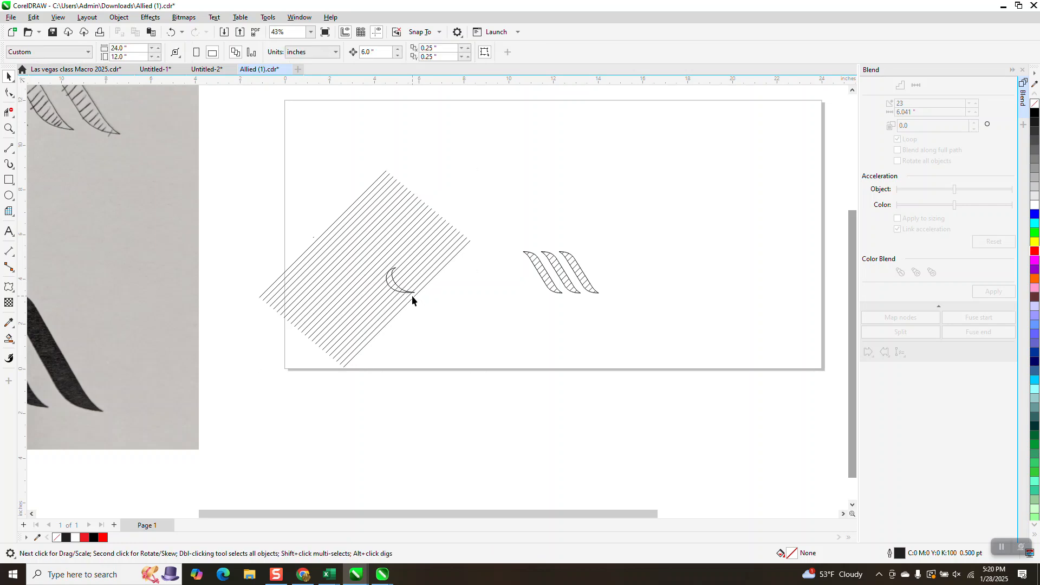
left_click(410, 293)
left_click(465, 269)
left_click_drag(355, 320, 357, 320)
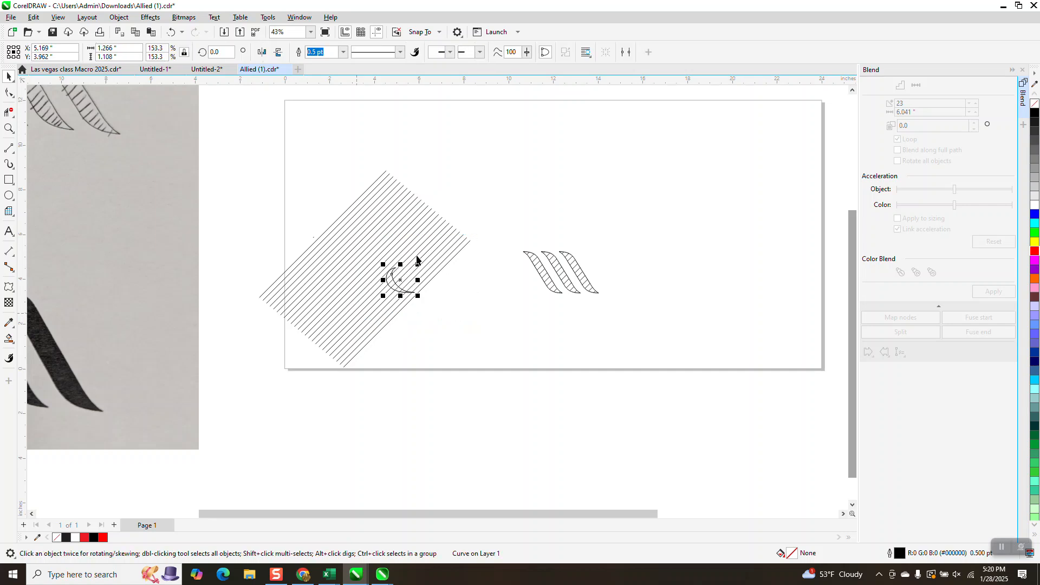
left_click(431, 230, "shift")
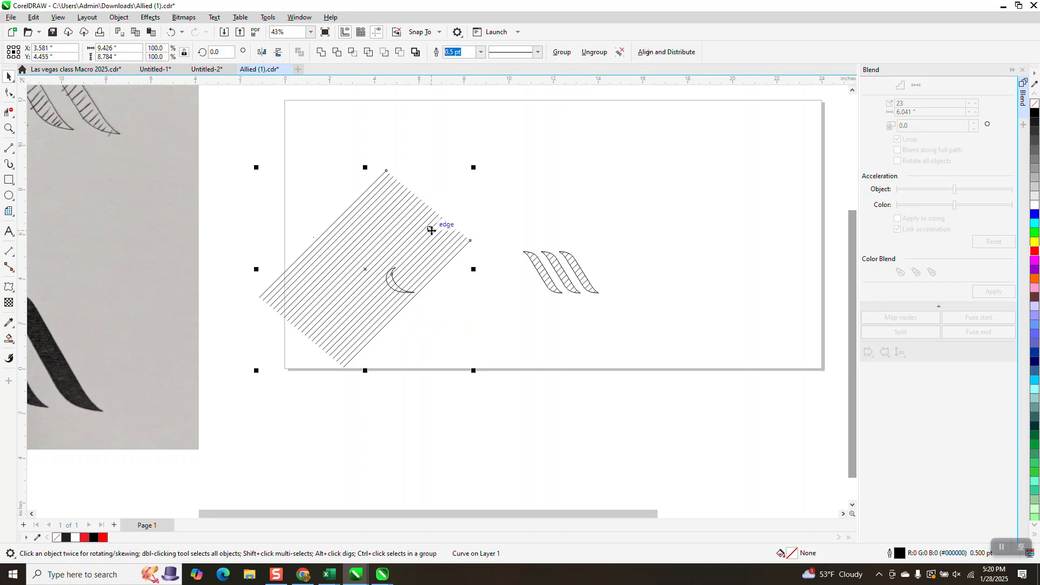
left_click(351, 52)
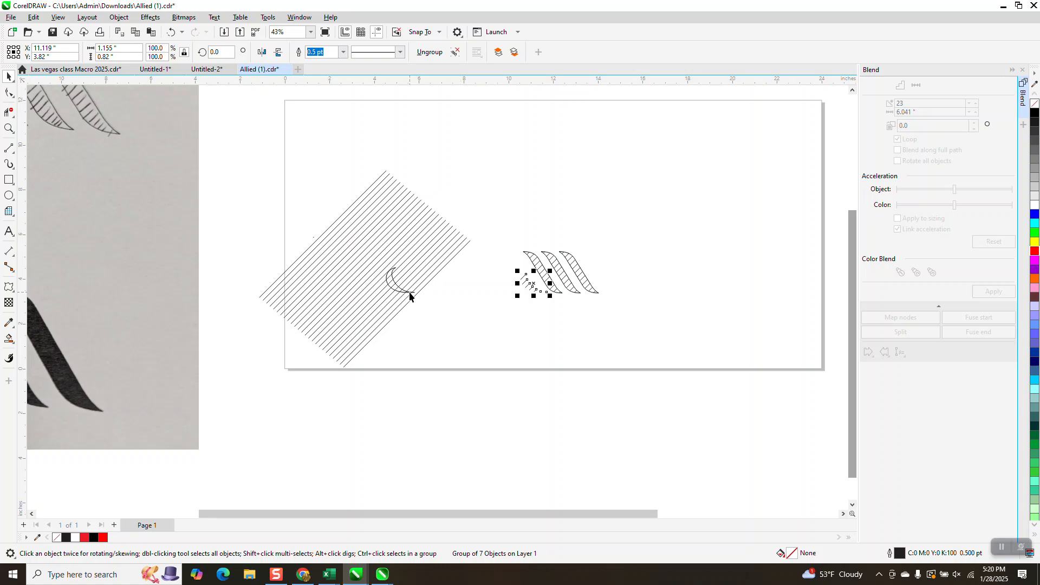
- Move the crescent-shaped stroke 6 inches right around its hatch and select the whole hatched logo
mouse_move(495, 208)
left_mouse_down()
mouse_move(332, 352)
mouse_move(342, 337)
left_mouse_up()
key("Right")
left_click(464, 296)
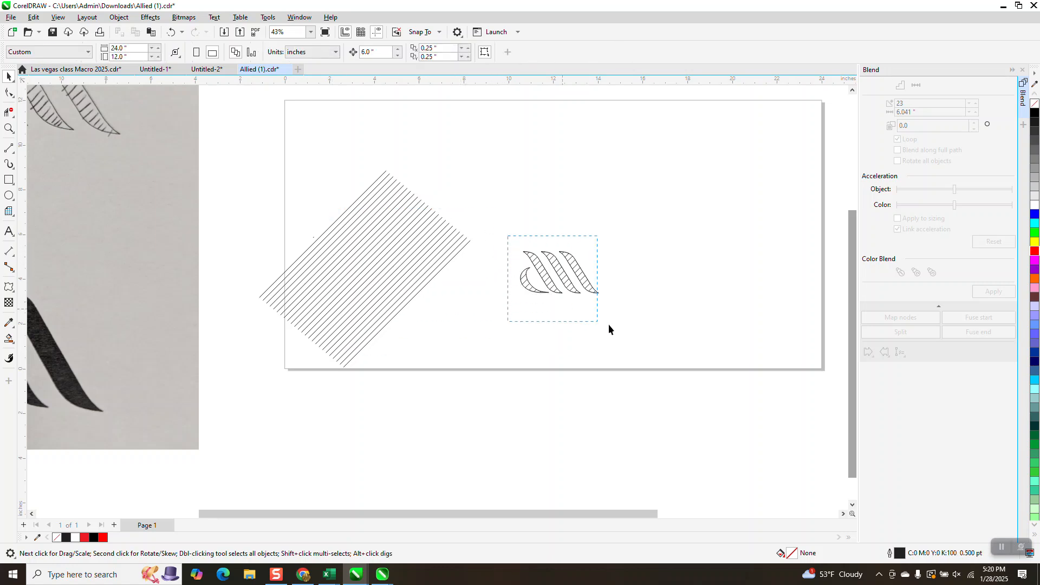
left_click_drag(609, 324, 628, 324)
mouse_move(488, 239)
left_mouse_down()
mouse_move(571, 297)
mouse_move(643, 330)
left_mouse_up()
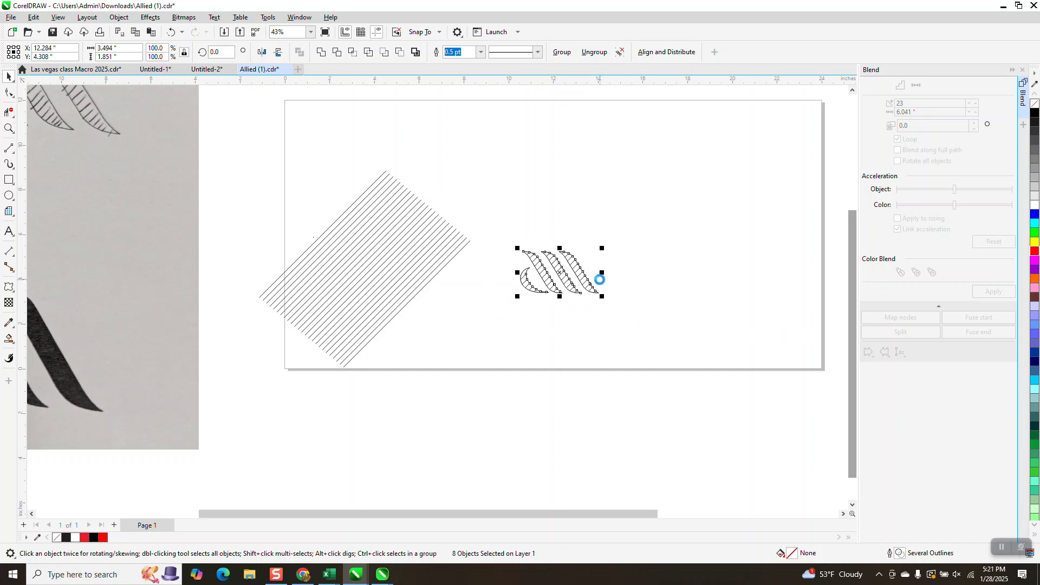
- Undo the hatching of the crescent and third stroke, back to the earlier placement of the line group over both strokes
left_click(169, 34)
left_click(170, 33)
left_click(162, 18)
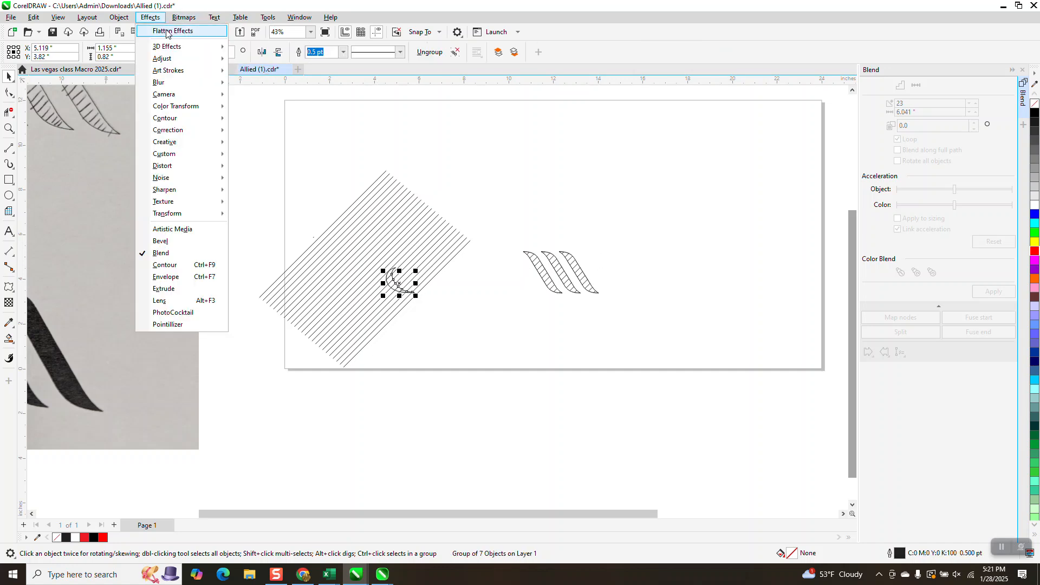
left_click(252, 108)
left_click(171, 32)
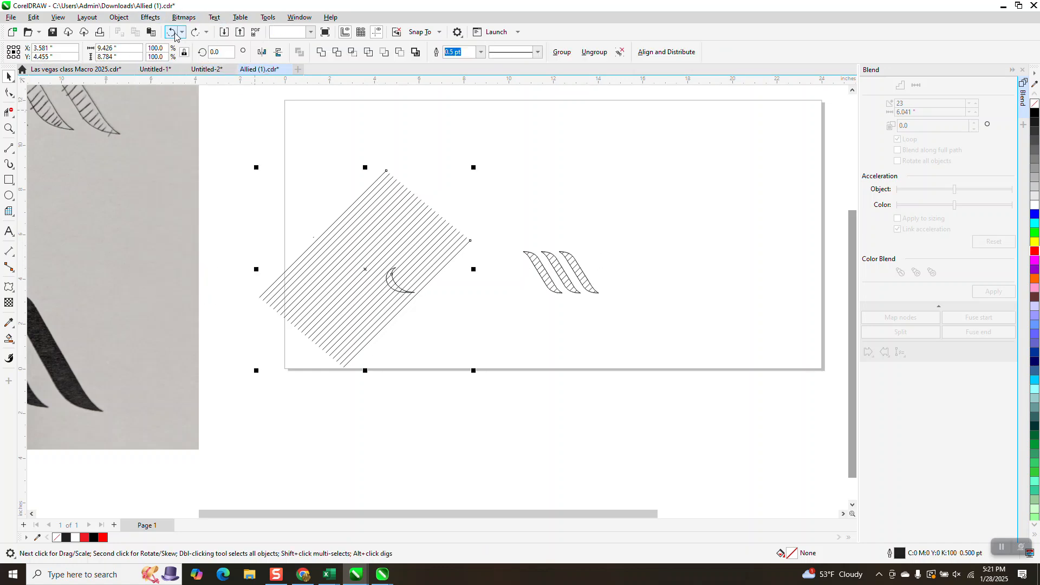
left_click(171, 32)
left_click(170, 33)
left_click(170, 32)
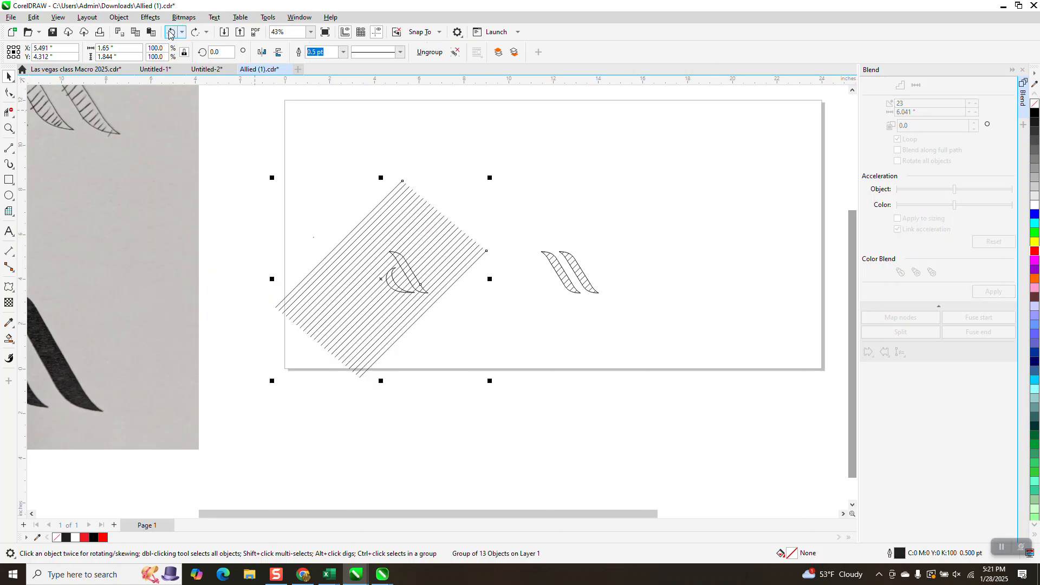
left_click(170, 32)
left_click(170, 33)
left_click(170, 32)
left_click(169, 33)
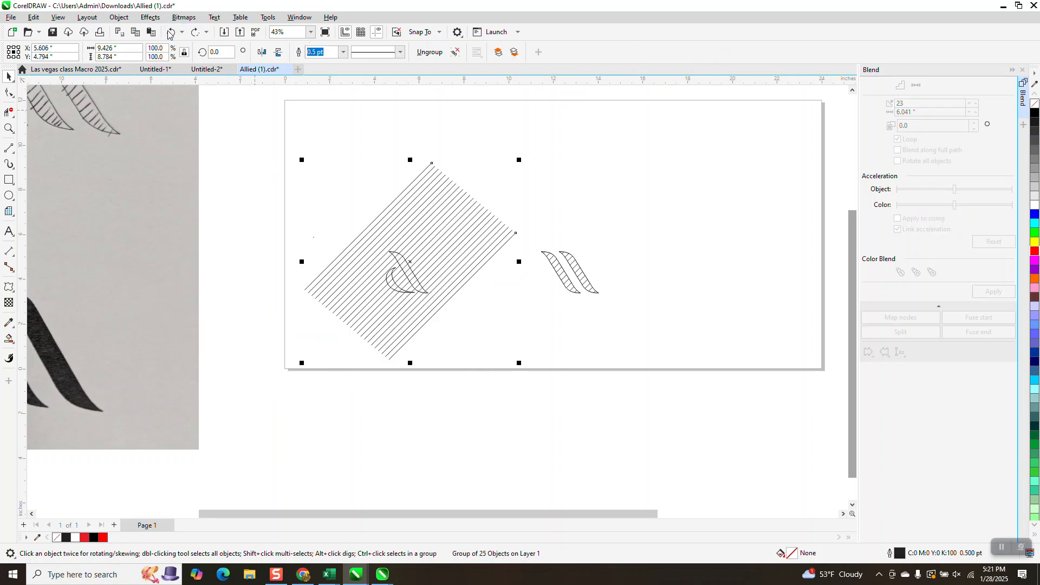
- Undo the stroke and hatch moves back to the line group over all four strokes with only the last stroke's hatch made
left_click(169, 33)
left_click(169, 33)
left_click(169, 33)
left_click(169, 33)
left_click(169, 33)
left_click(169, 33)
left_click(169, 33)
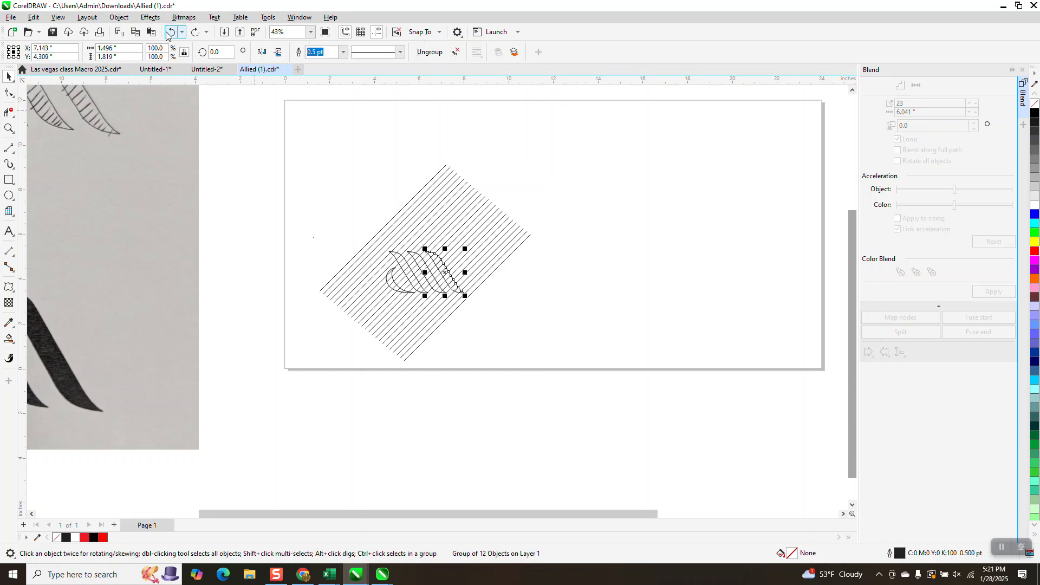
- Paste the copied hatched logo and place it in the upper part of the page, above and beyond the line group
right_click(641, 194)
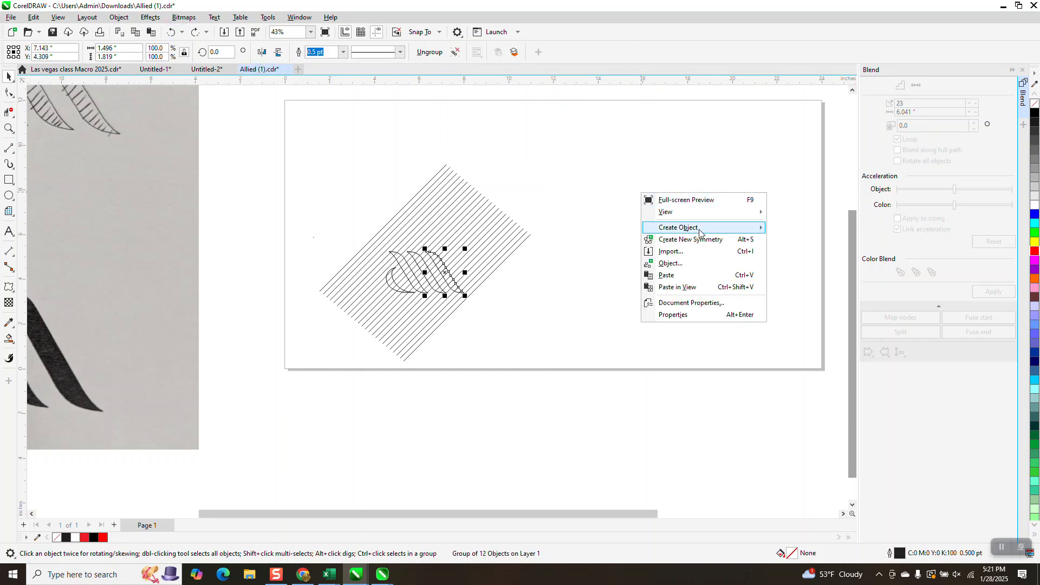
left_click(678, 280)
left_click_drag(564, 271, 621, 148)
- Group the strokes under the lines, intersect them with the line group, and move the resulting hatch 6 inches right
left_click_drag(349, 232, 502, 329)
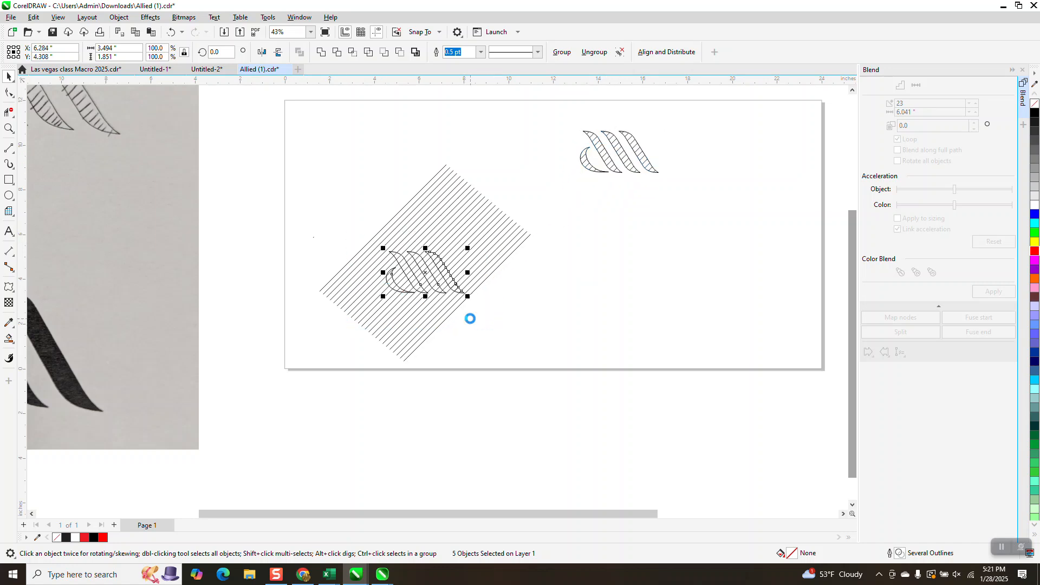
left_click(503, 257, "shift")
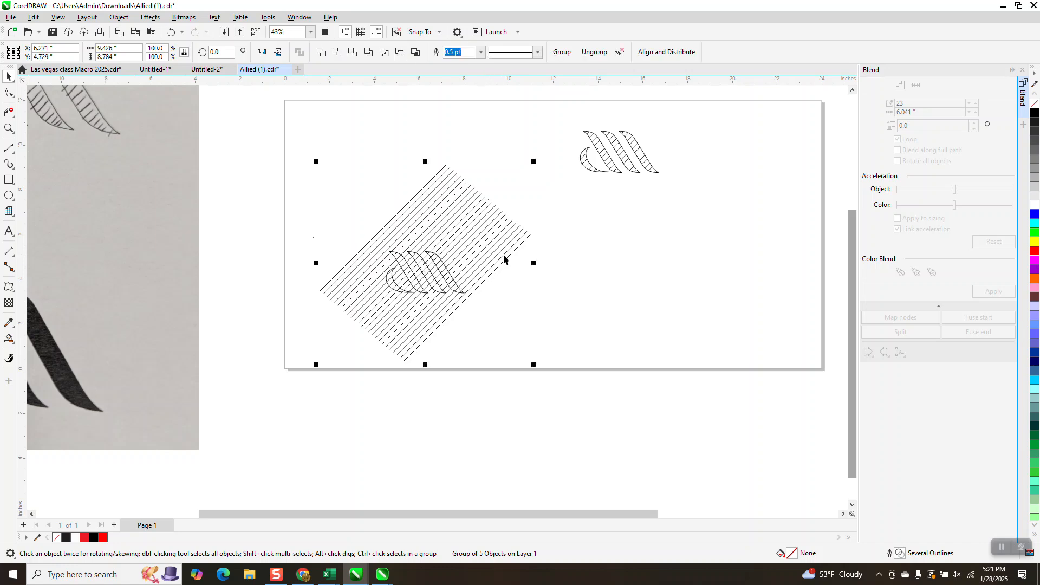
left_click(352, 52)
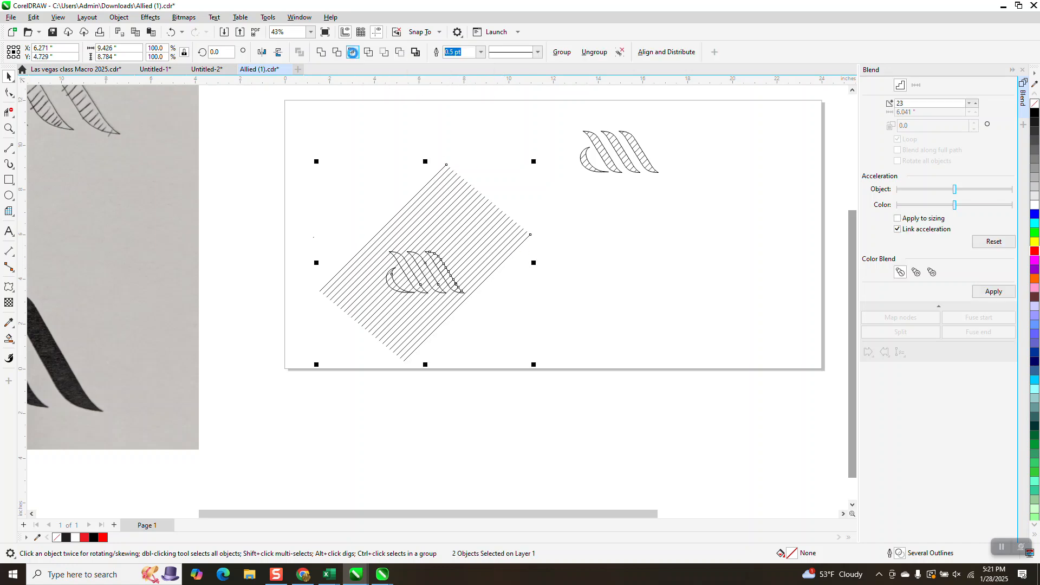
key("shift+Right")
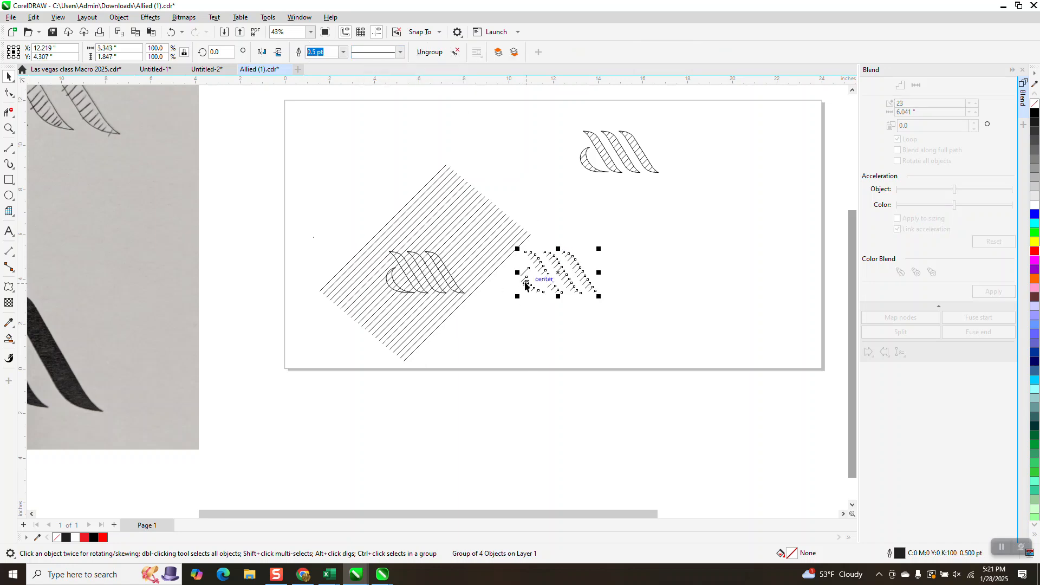
- Undo the hatch move and the intersection, and clear the selection
left_click(170, 33)
left_click(173, 33)
left_click_drag(467, 301, 587, 408)
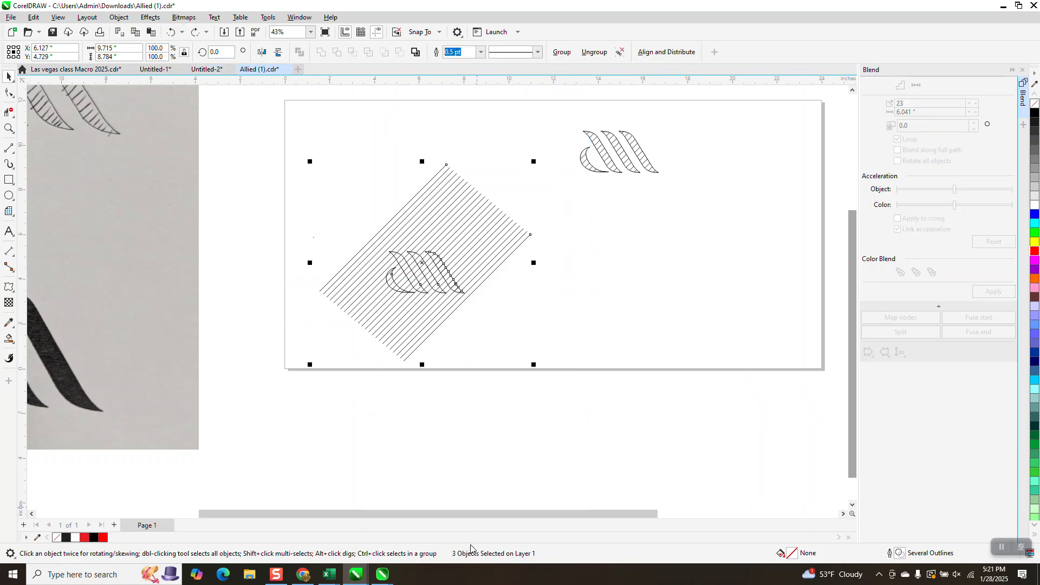
left_click(488, 343)
- Intersect the grouped strokes with the line group again and shift the new hatch 6 inches right
left_click_drag(350, 226, 479, 312)
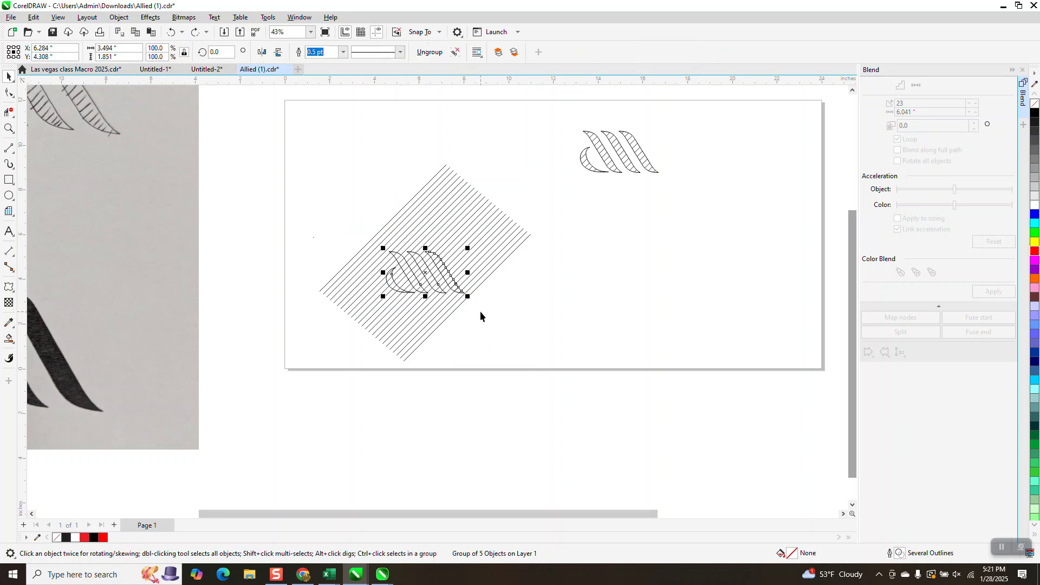
left_click(502, 219, "shift")
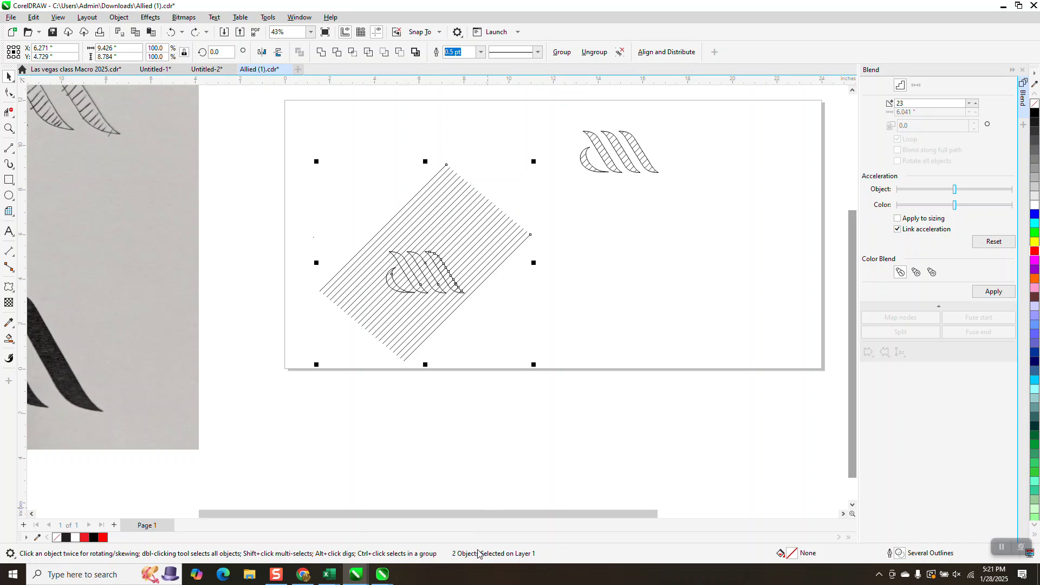
left_click(353, 52)
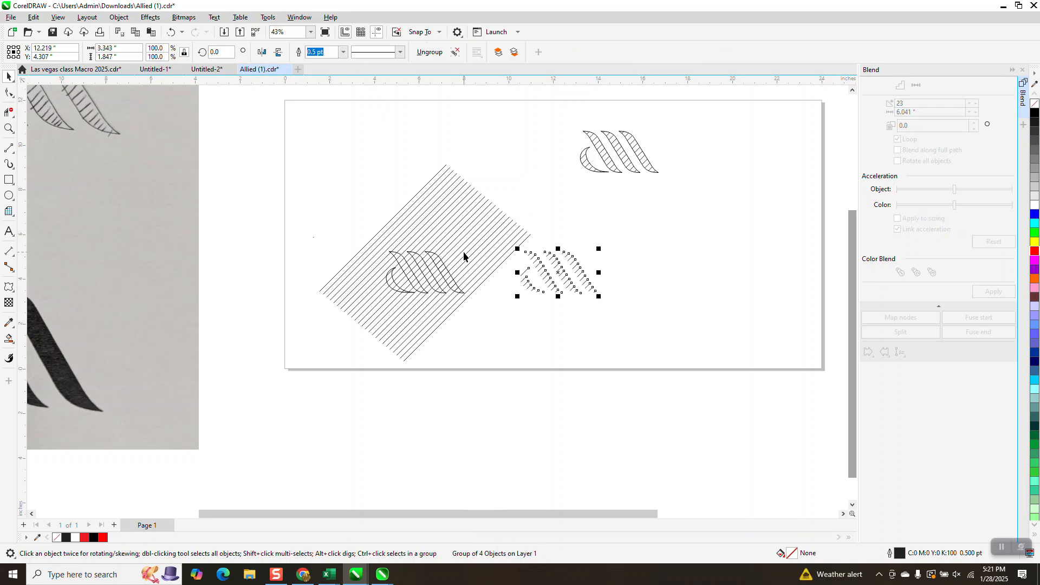
- Move the grouped strokes 6 inches right around their hatch and inspect the result up close
left_click(454, 297)
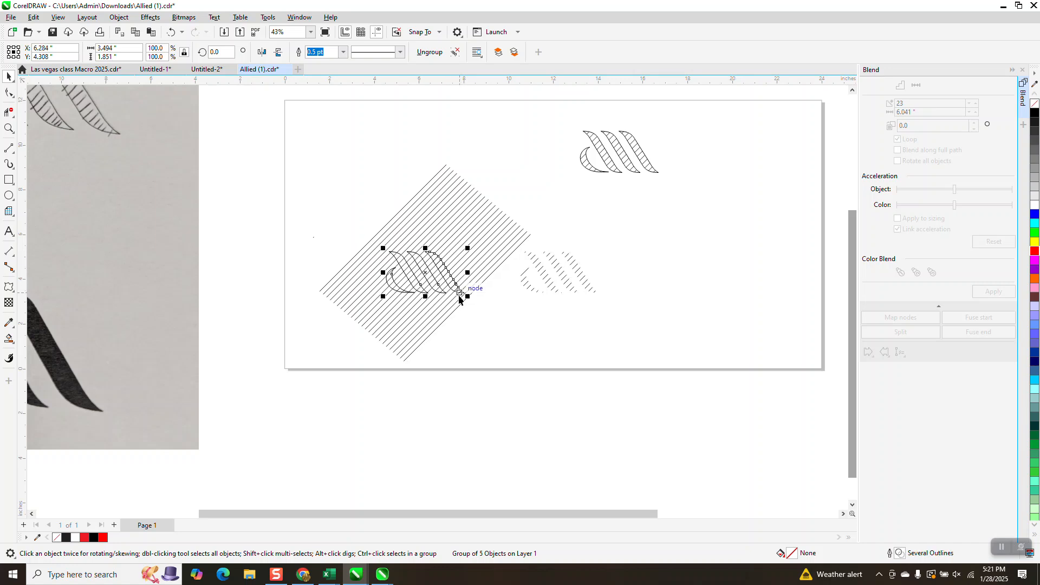
left_click(9, 128)
left_click_drag(515, 228, 639, 318)
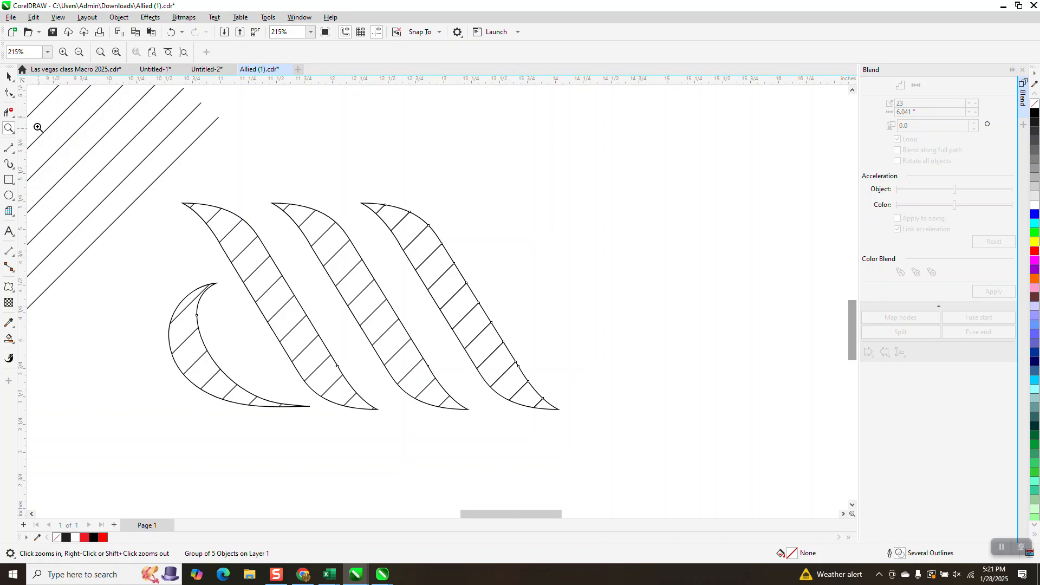
left_click(10, 76)
scroll(620, 265, "down", 1)
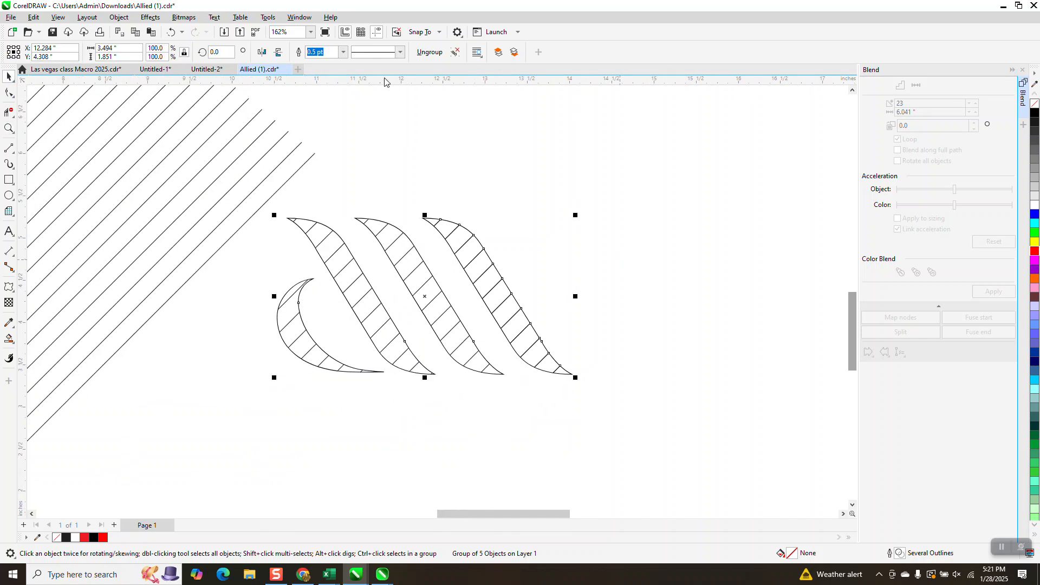
- Set the outline width of the grouped strokes to 1.5 pt, undo it, and apply 1.5 pt again
left_click(343, 52)
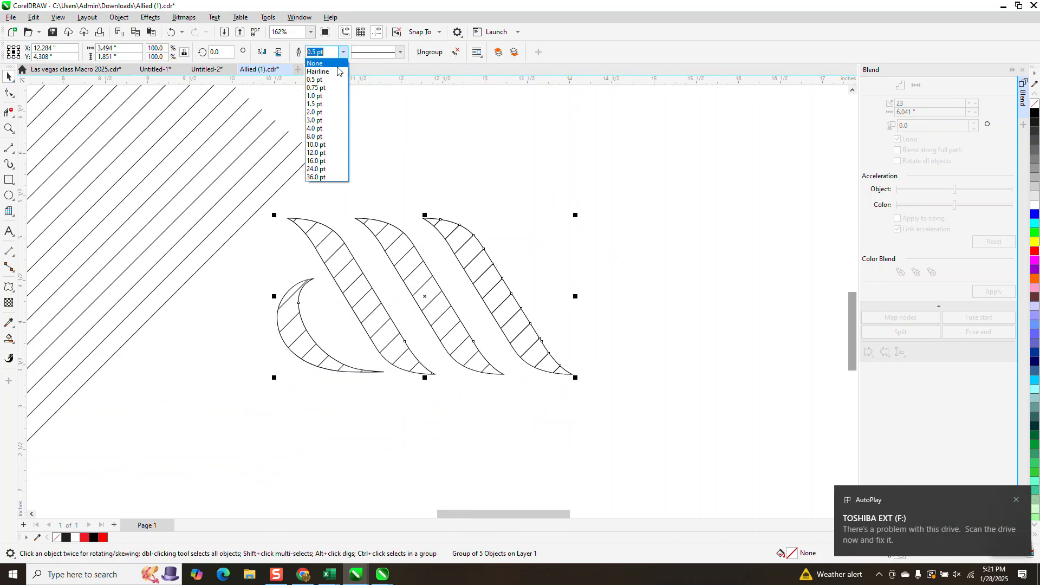
left_click(317, 104)
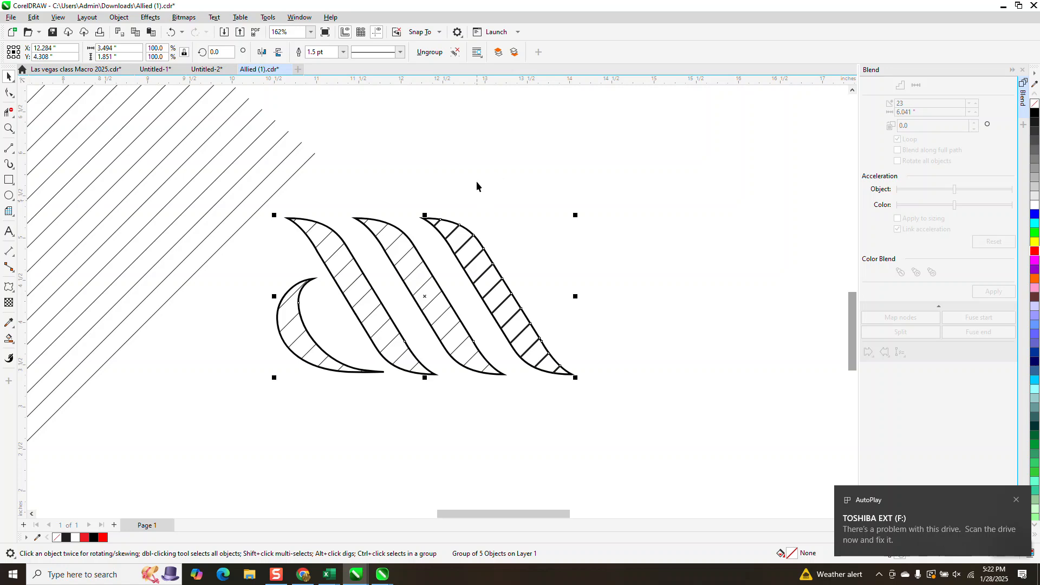
left_click(171, 31)
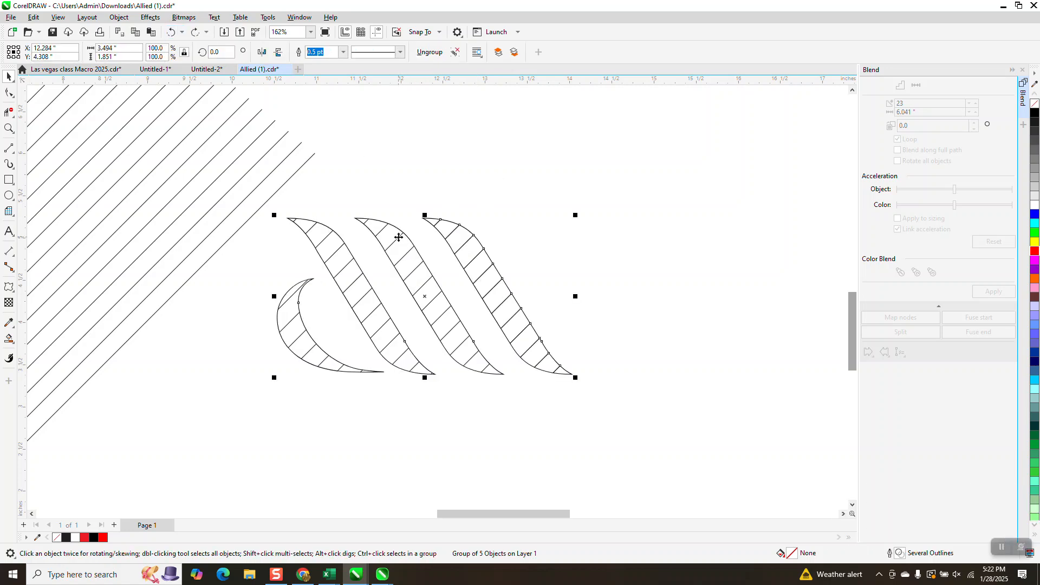
left_click(344, 52)
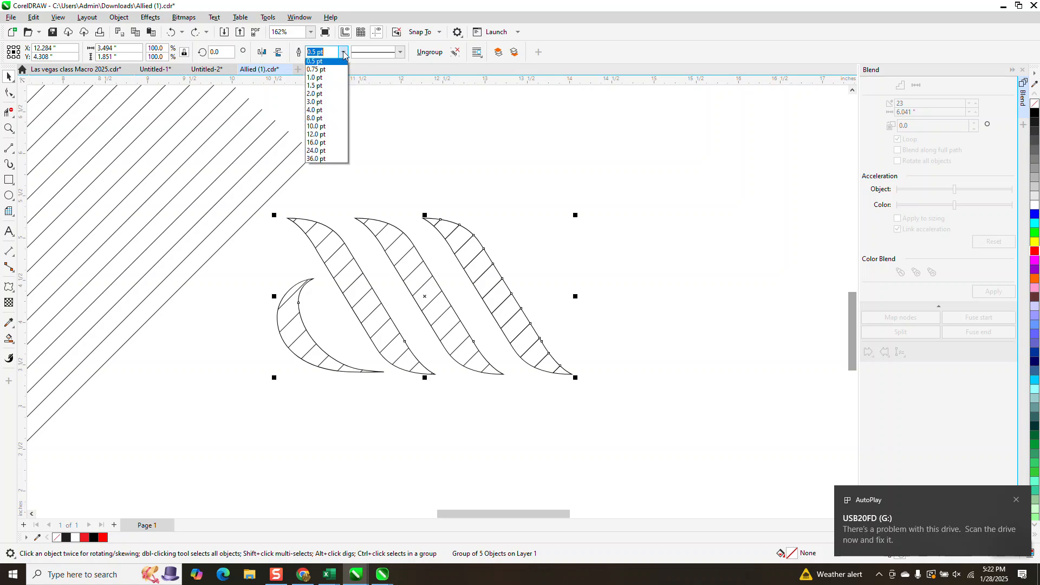
left_click(318, 110)
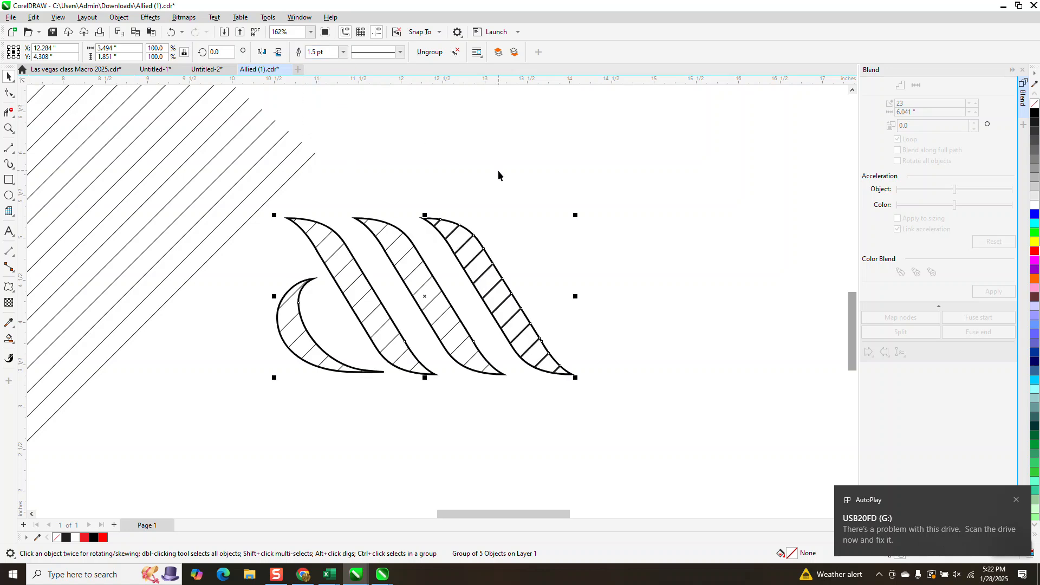
- Review the undo history and move the thickened stroke group 6 inches right, away from its hatch
left_click(182, 32)
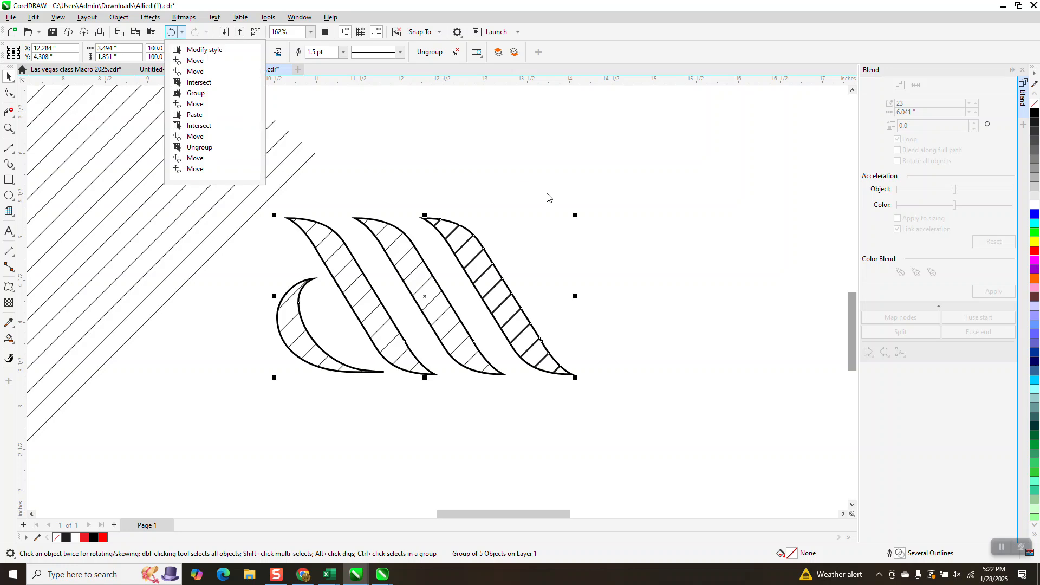
left_click(362, 162)
left_click(487, 265)
left_click(494, 267)
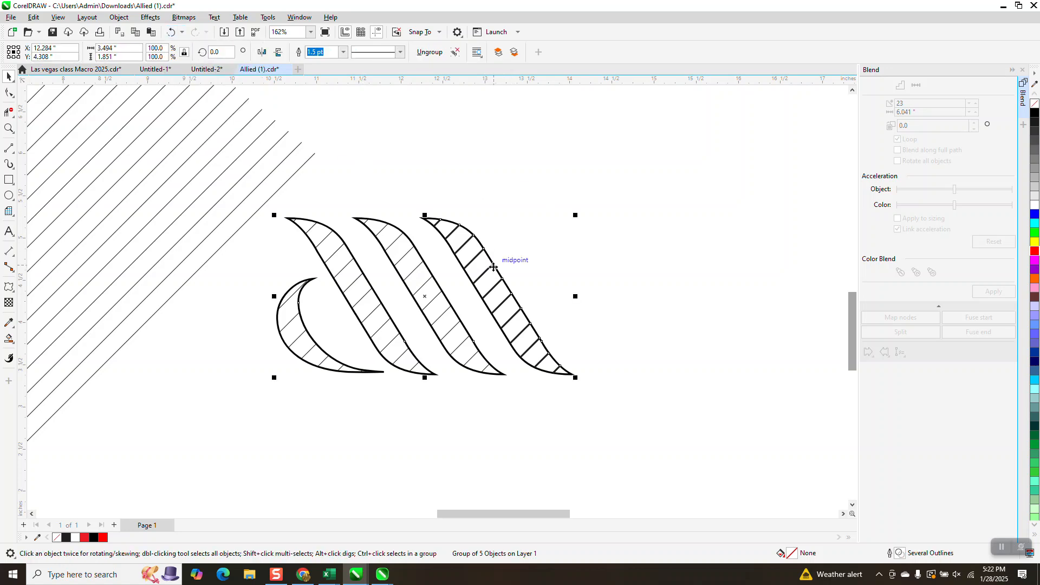
key("Right")
scroll(502, 282, "down", 3)
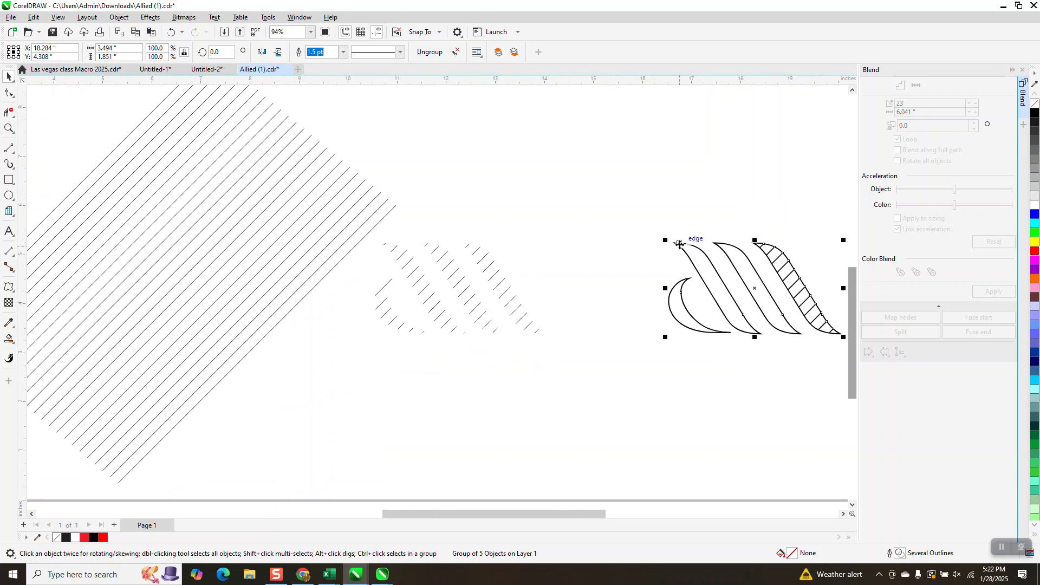
left_click_drag(837, 364, 845, 381)
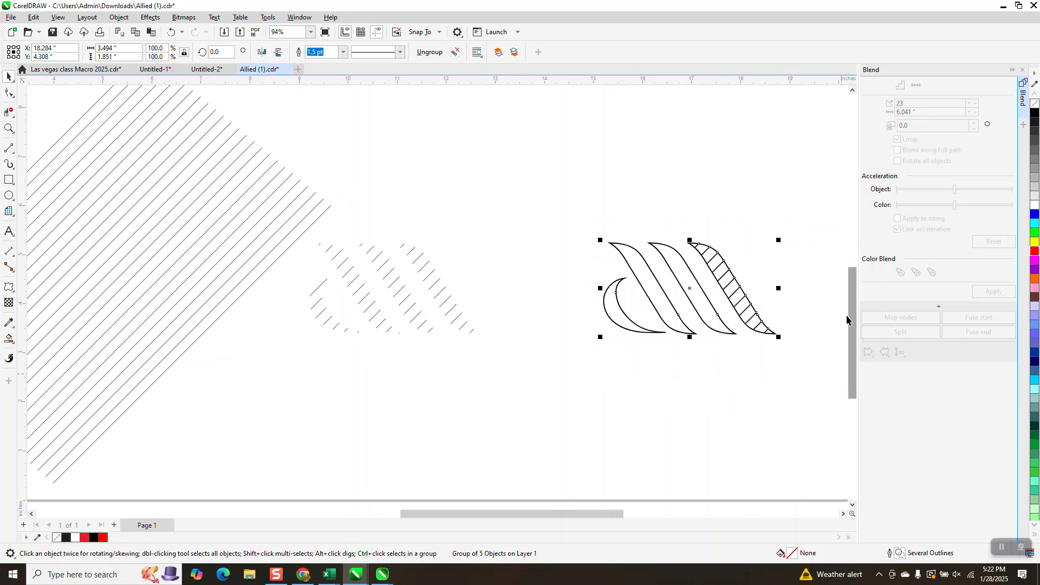
- Remove the stroke group's outline, and undo that removal, the last move and the 1.5 pt outline width
right_click(1036, 106)
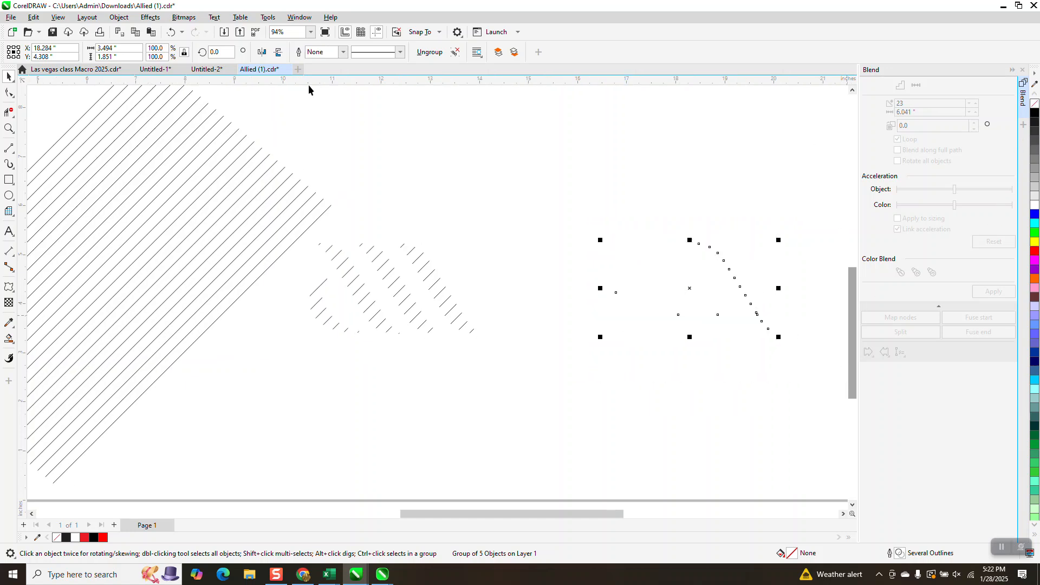
left_click(171, 32)
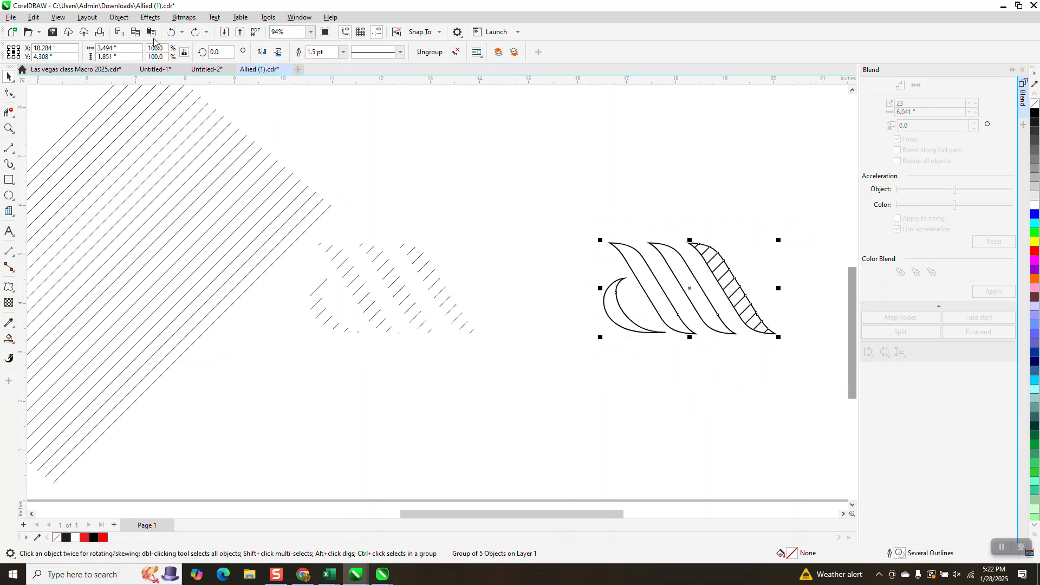
left_click(171, 32)
left_click(171, 32)
- Move the thin-outlined stroke group 6 inches right, off its separate hatch lines
left_click(466, 274)
left_click(437, 273)
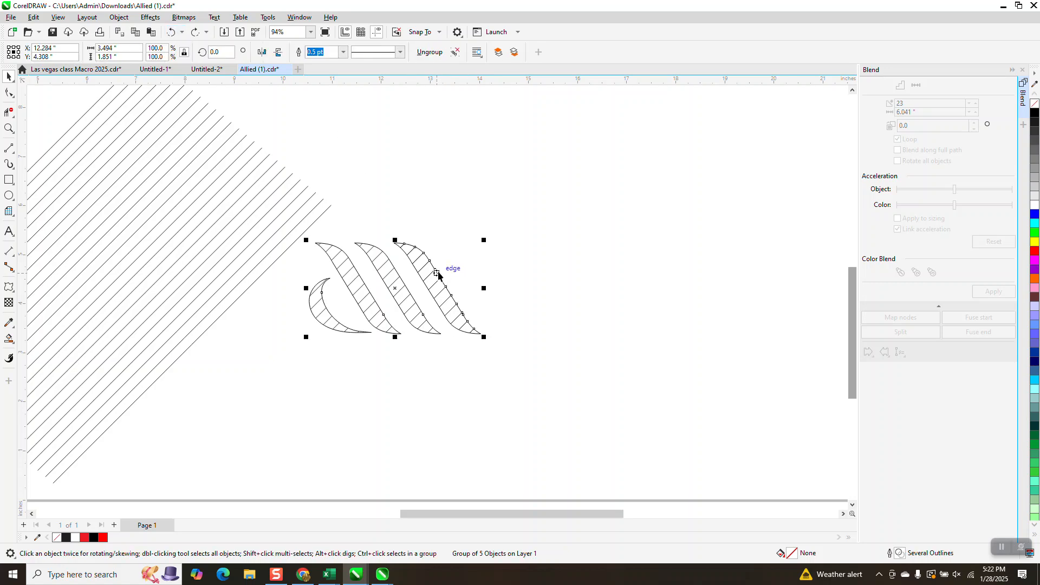
key("Right")
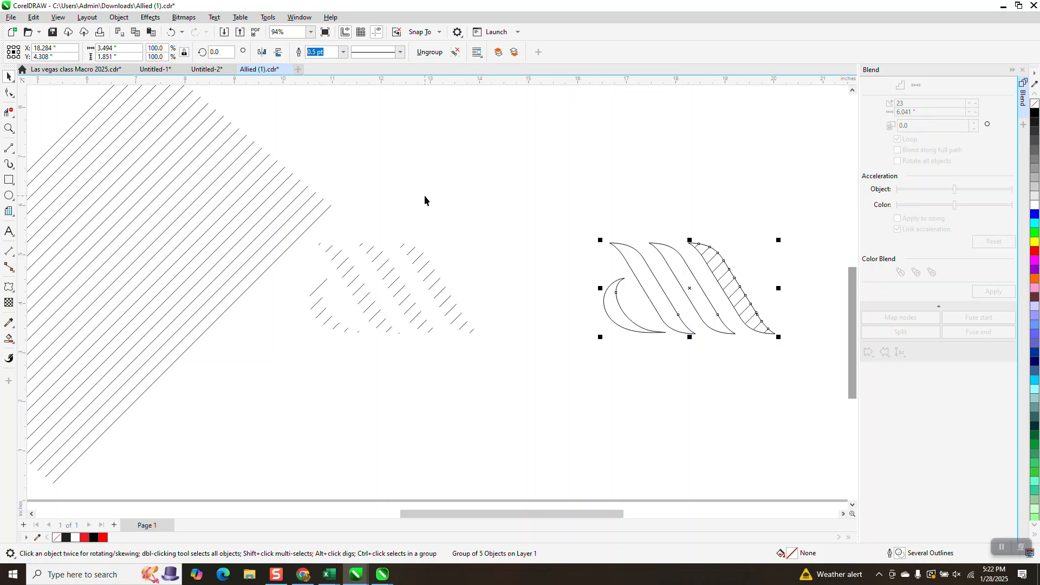
- Undo the moves of the stroke group, redo one to compare it with the hatch, and undo back onto the line group
key("ctrl+z")
left_click(173, 33)
left_click(171, 33)
left_click(169, 30)
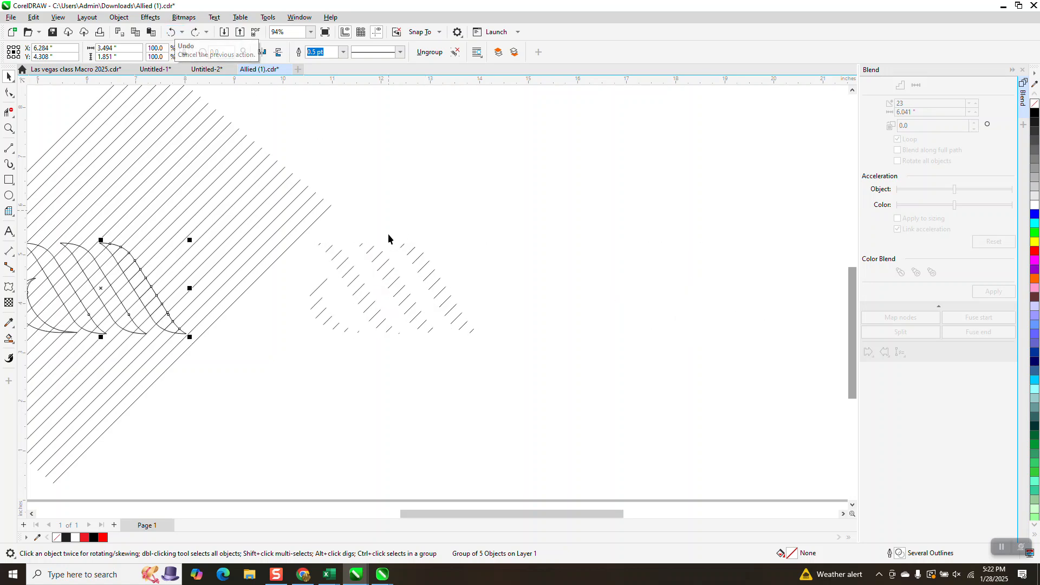
key("ctrl+shift+z")
key("ctrl+shift+z")
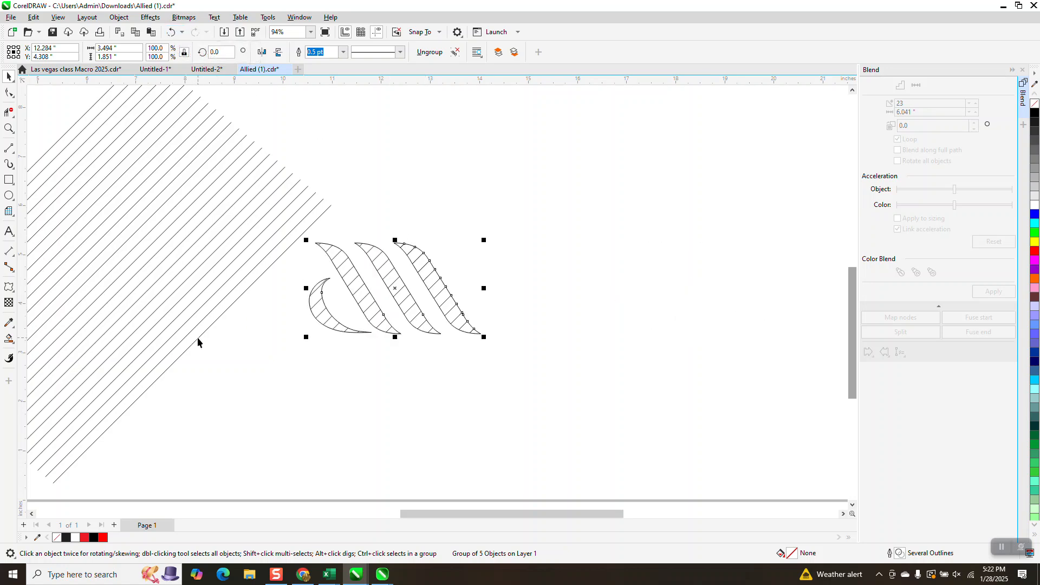
key("ctrl+z")
key("ctrl+z")
scroll(362, 277, "down", 3)
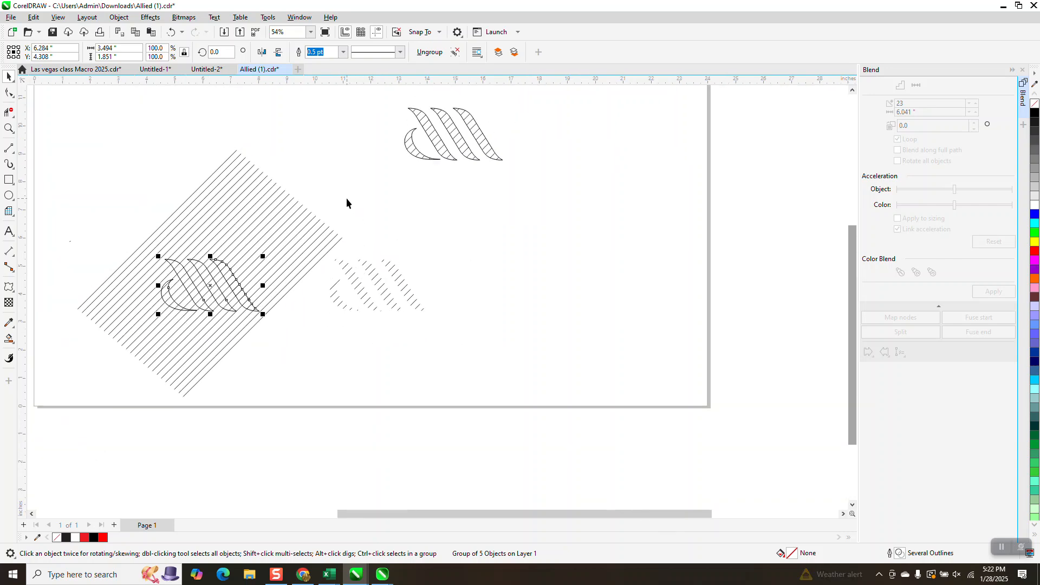
- Undo the separate hatch's move and its intersection from the line group
left_click(172, 33)
left_click(170, 33)
left_click(170, 33)
left_click(169, 32)
- Select the stroke group with the line group, and drag only the strokes off the lines to about X 11.3, Y 4.1 inches
left_click(240, 163, "shift")
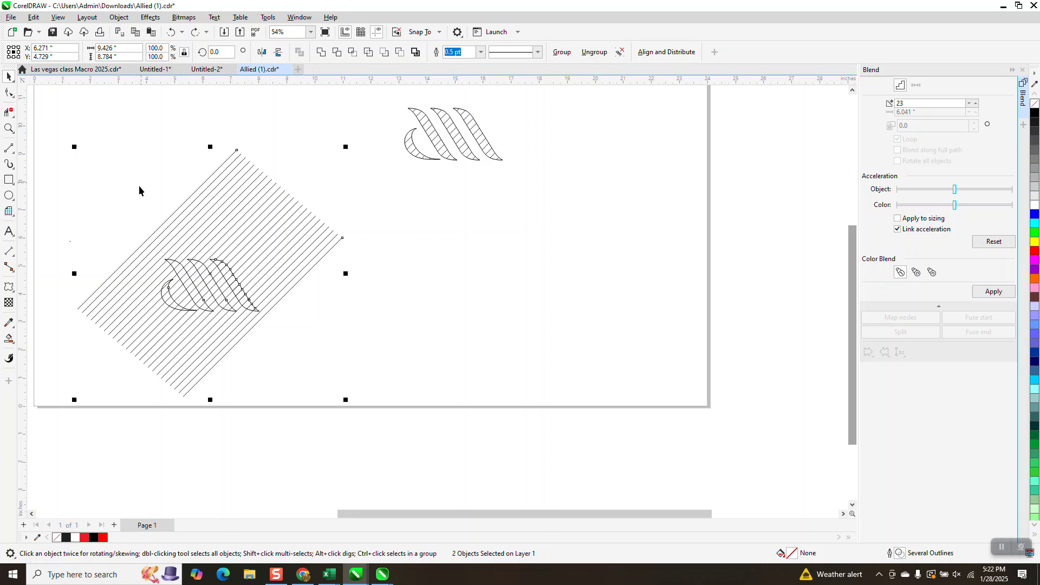
left_click(280, 317)
left_click_drag(256, 316, 397, 320)
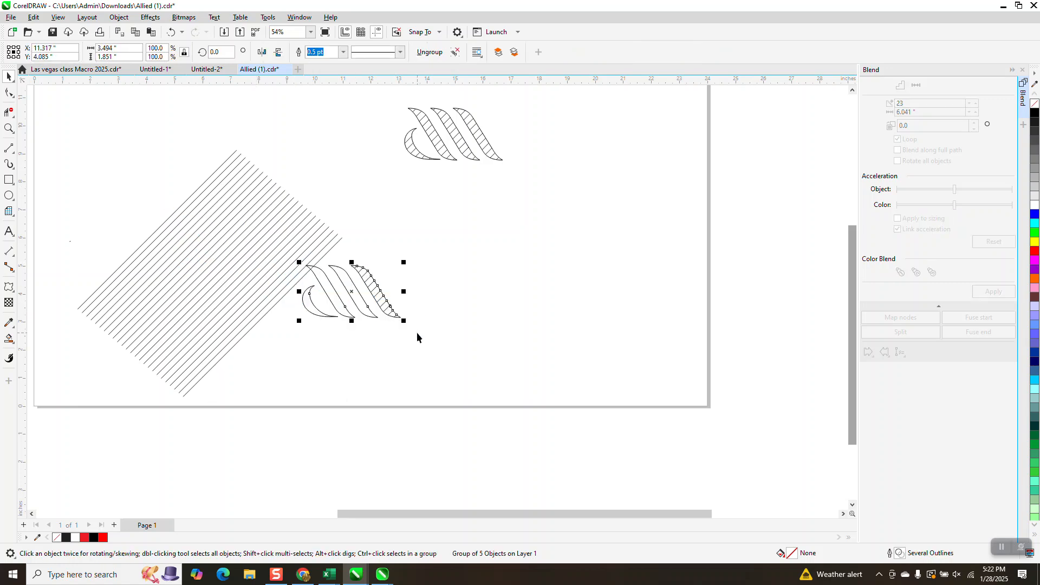
- Undo the grouping, the pasted logo and all hatching, back to the line group standing beside the four plain strokes
left_click(171, 32)
left_click(172, 32)
left_click(171, 32)
left_click(171, 32)
left_click(171, 33)
left_click(172, 33)
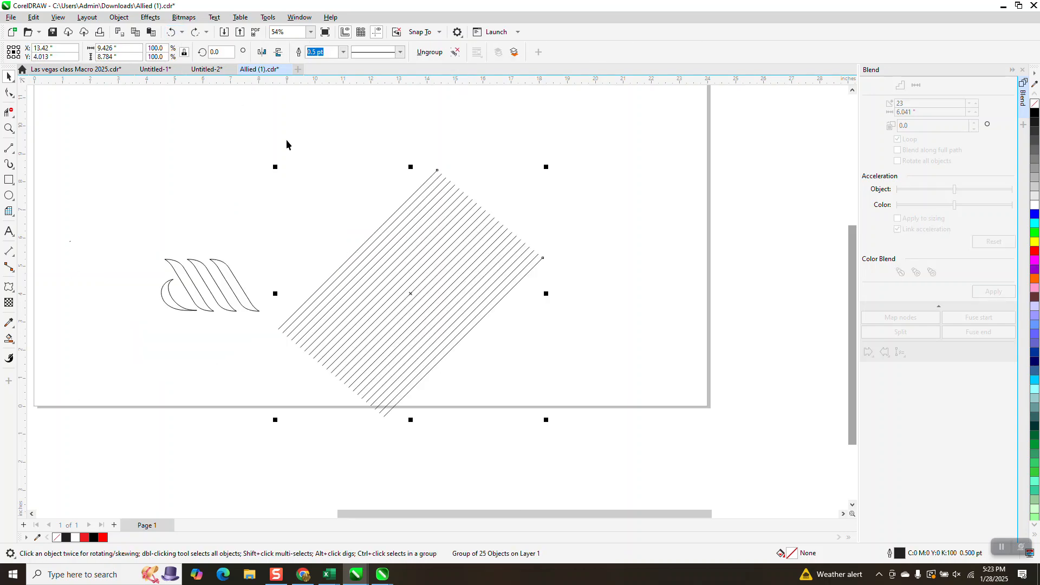
- Place the line group over the four plain strokes, centred at about X 6.9, Y 5.0 inches, and select it together with them
left_click_drag(415, 283, 233, 255)
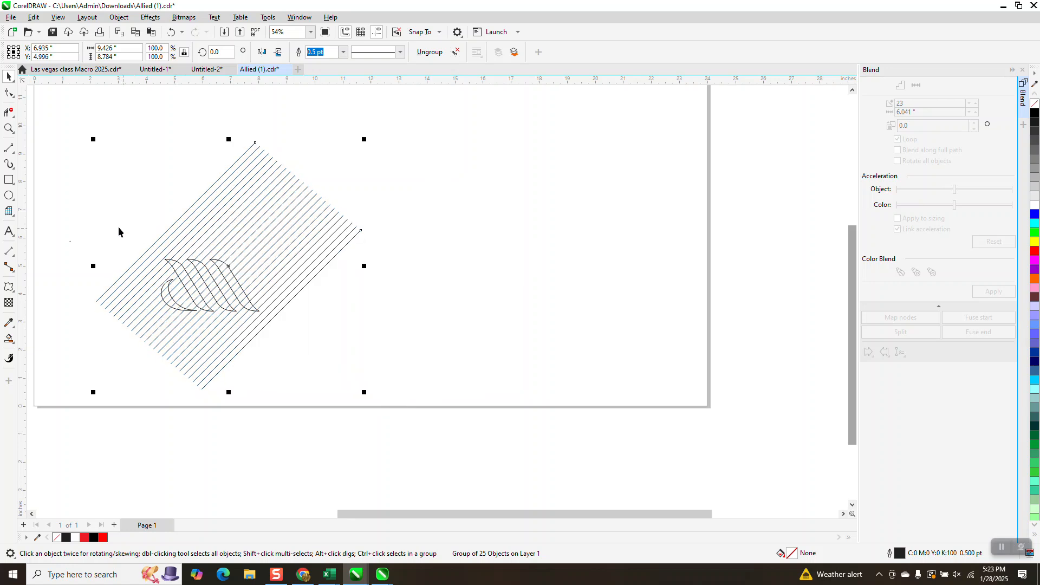
left_click_drag(171, 311, 289, 342)
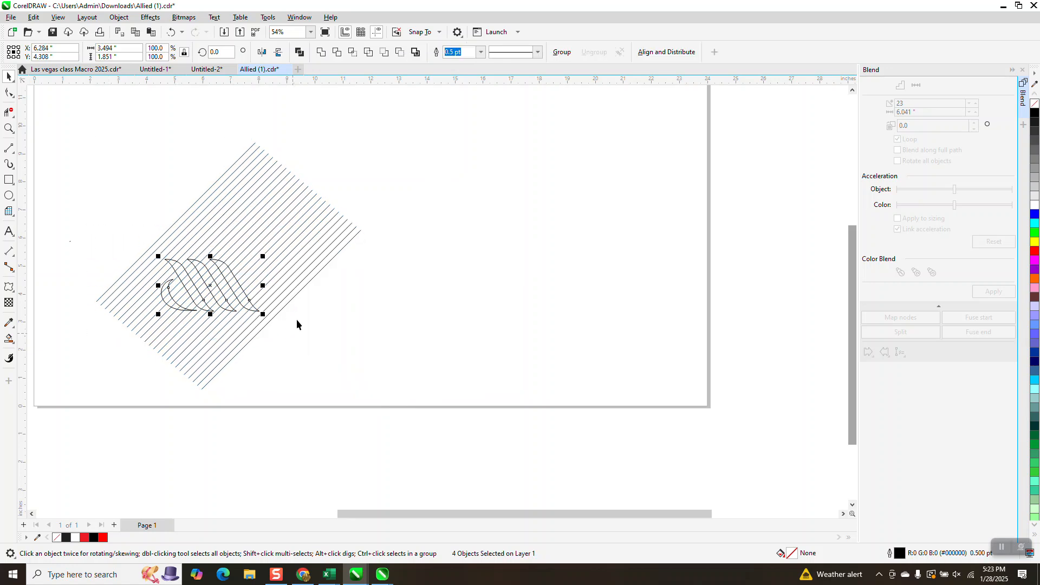
left_click(327, 236, "shift")
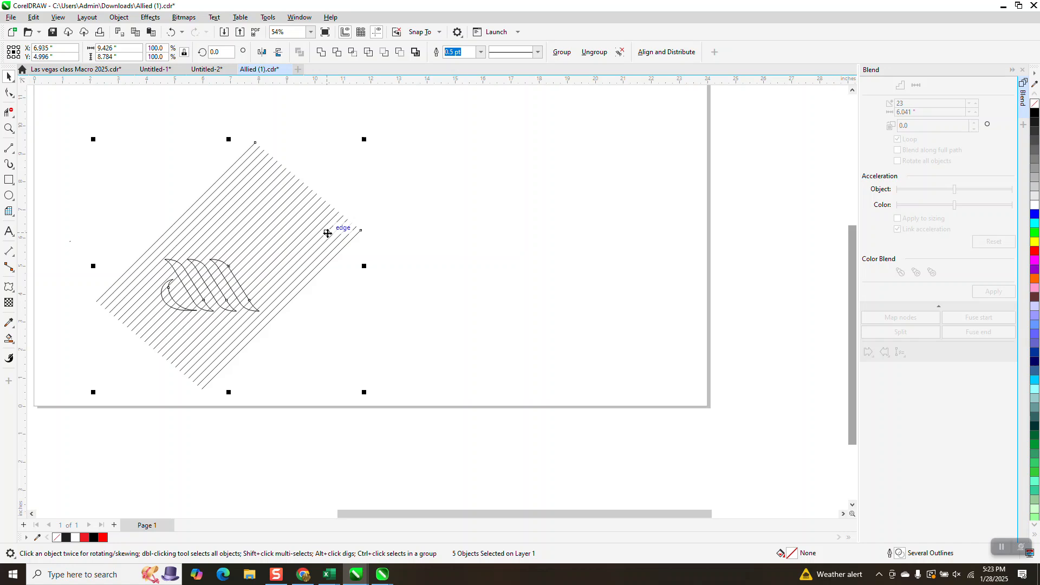
- Try to intersect the line group with the four ungrouped strokes, and nudge the rightmost stroke aside and back to check
left_click(351, 52)
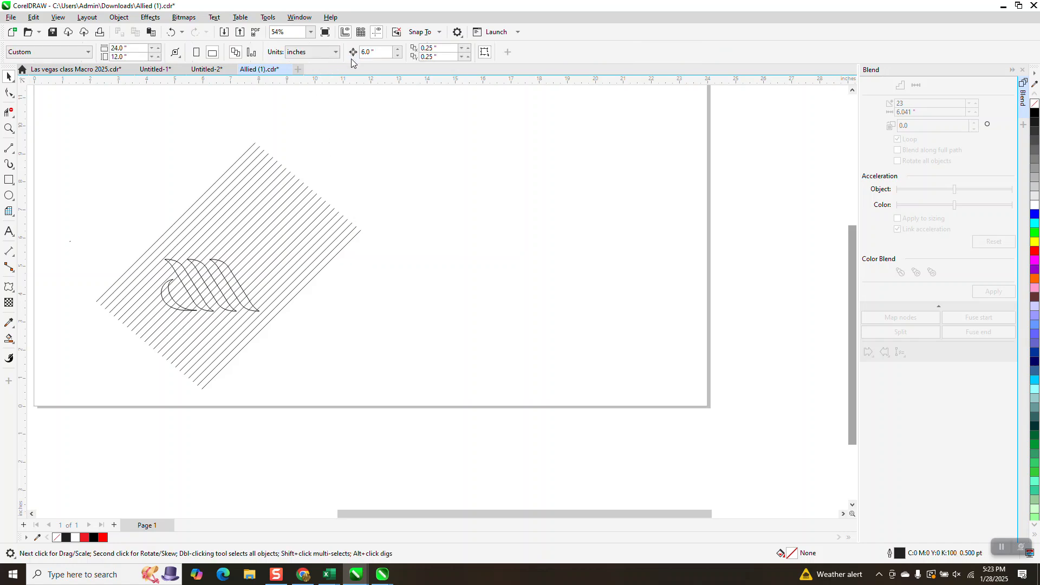
left_click(240, 295)
key("Right")
key("Left")
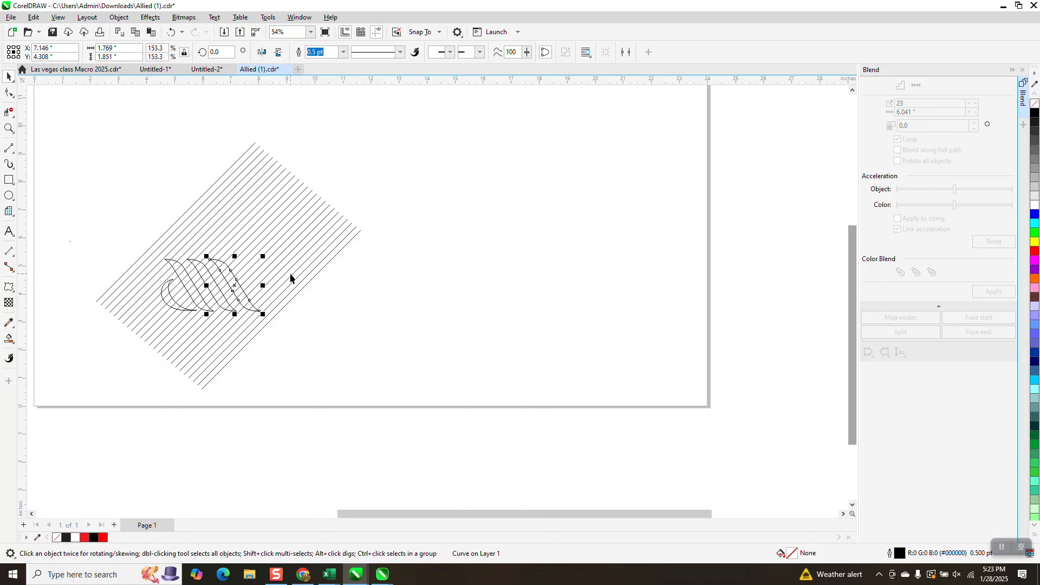
- Group the four curved strokes and intersect that group with the diagonal line group
left_click_drag(133, 227, 282, 340)
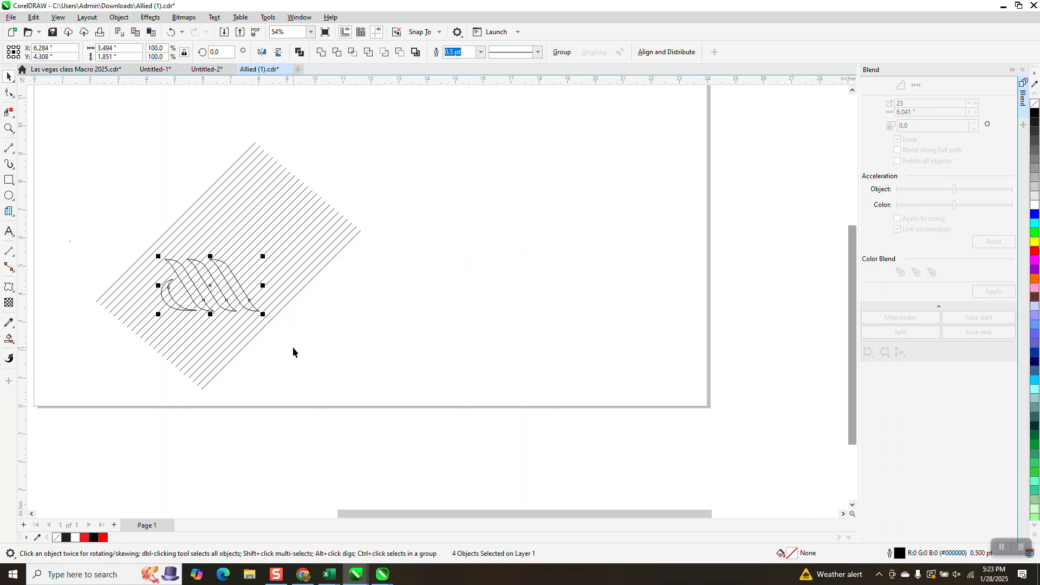
key("ctrl+g")
left_click_drag(88, 240, 322, 337)
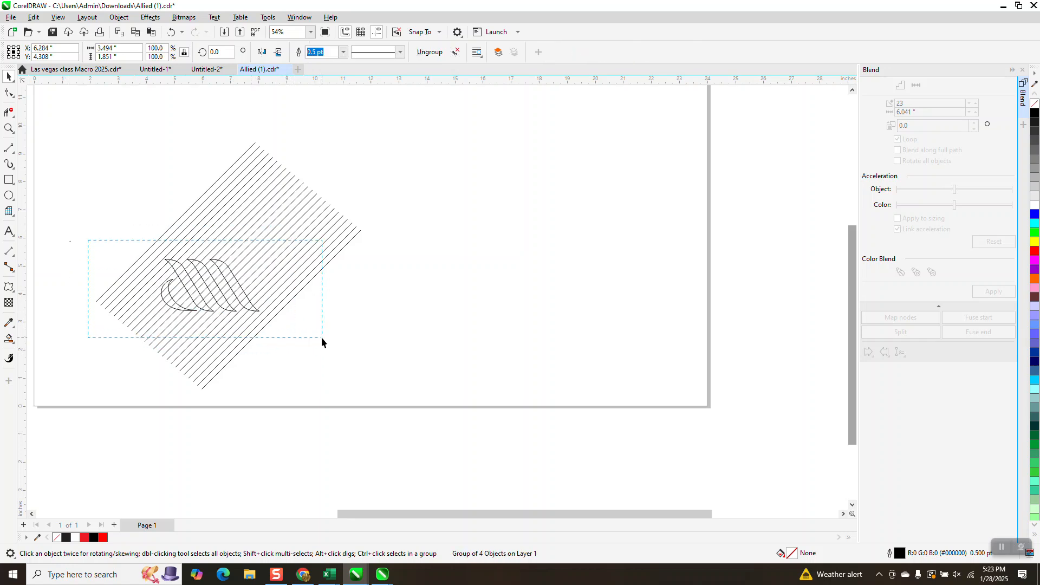
left_click(337, 251, "shift")
left_click(353, 54)
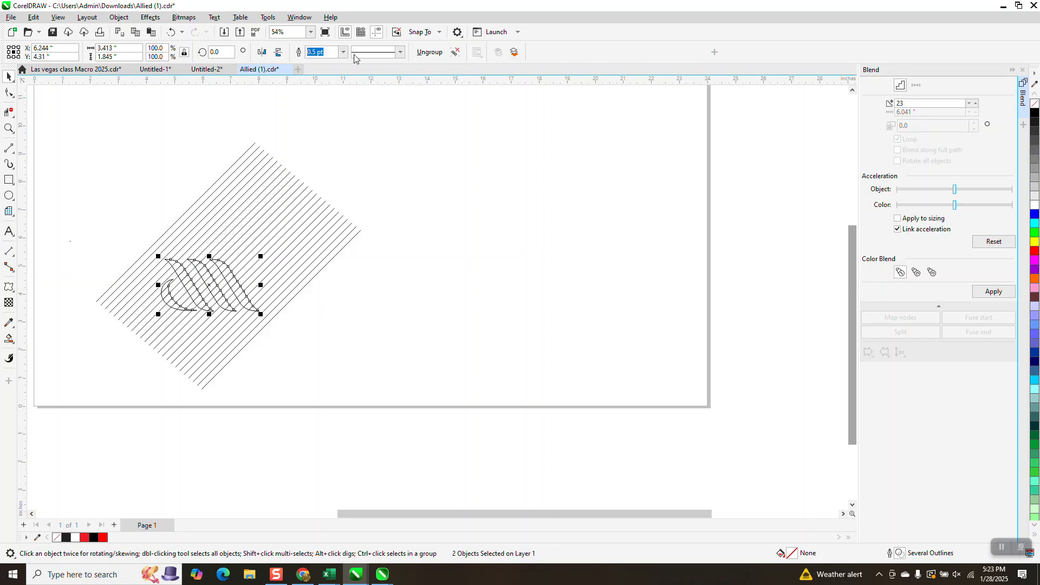
- Shift the intersected hatch lines 12 inches to the right and the stroke group 6 inches to the right, clear of the line group
key("Right")
key("Right")
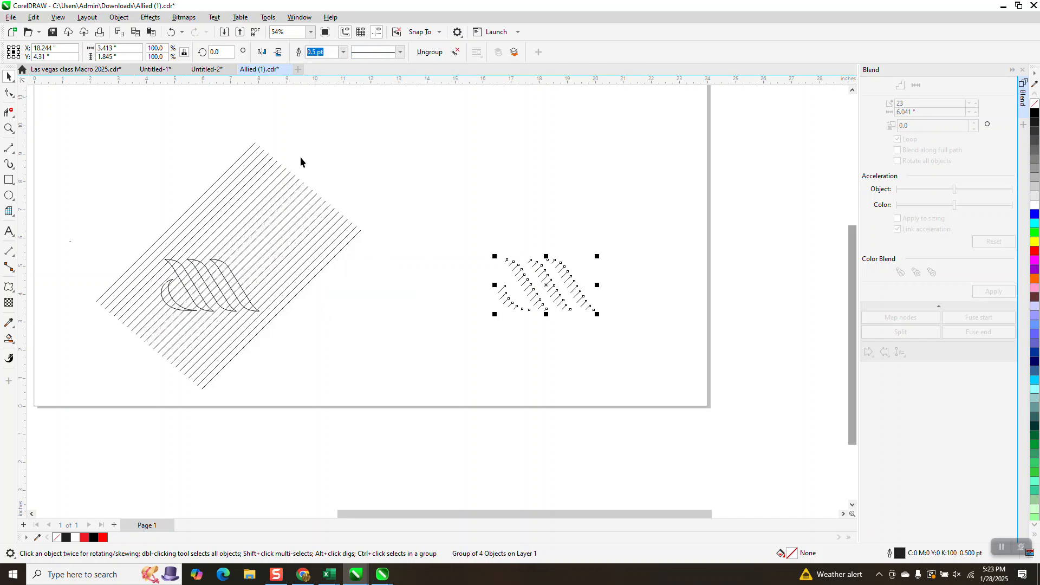
left_click(245, 298)
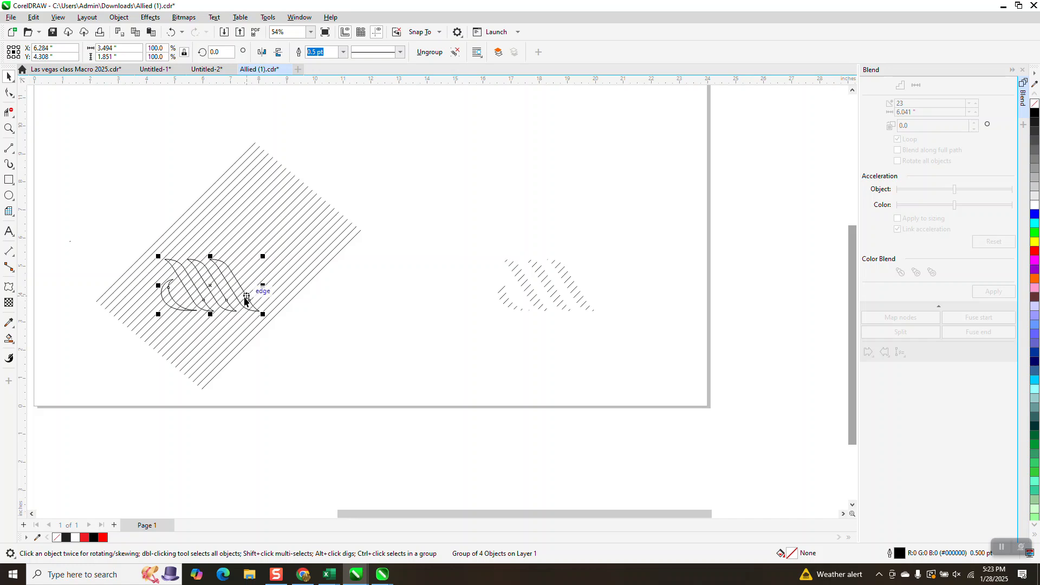
key("Right")
- Apply a thicker outline width to the hatch lines, and shift the stroke group 6 inches right onto them
left_click_drag(480, 227, 644, 356)
left_click(345, 53)
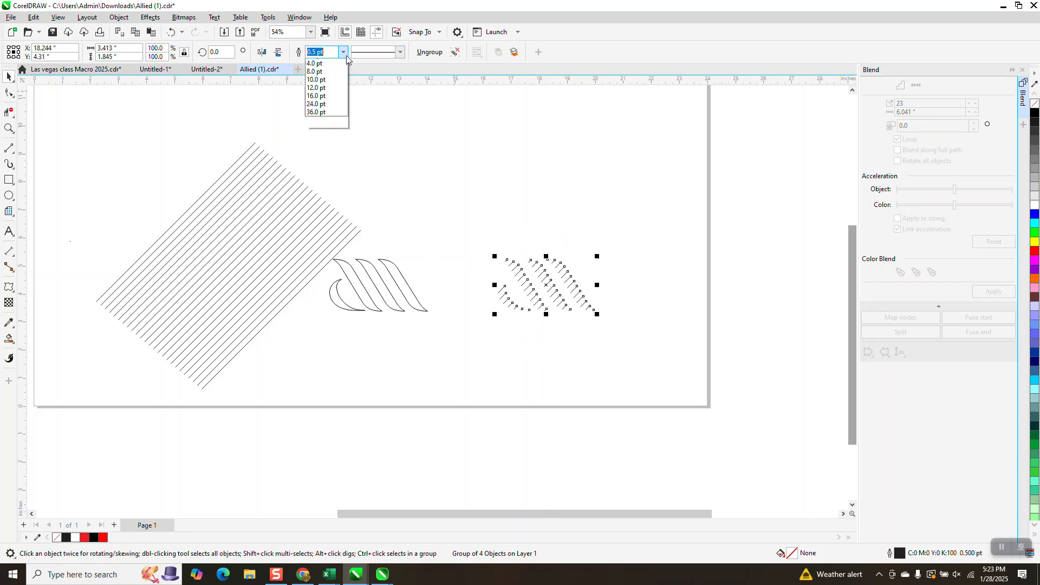
left_click(327, 108)
left_click(396, 269)
key("Right")
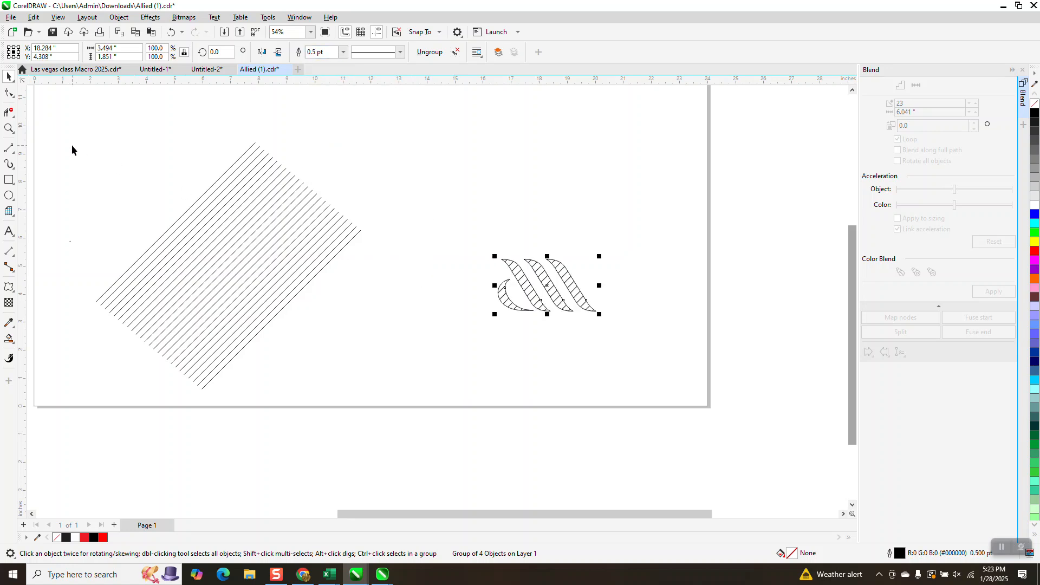
- Set the stroke group's outline width to 1.5 pt, shifting it 6 inches left off the hatch and back over it
left_click(9, 129)
left_click_drag(394, 219, 664, 345)
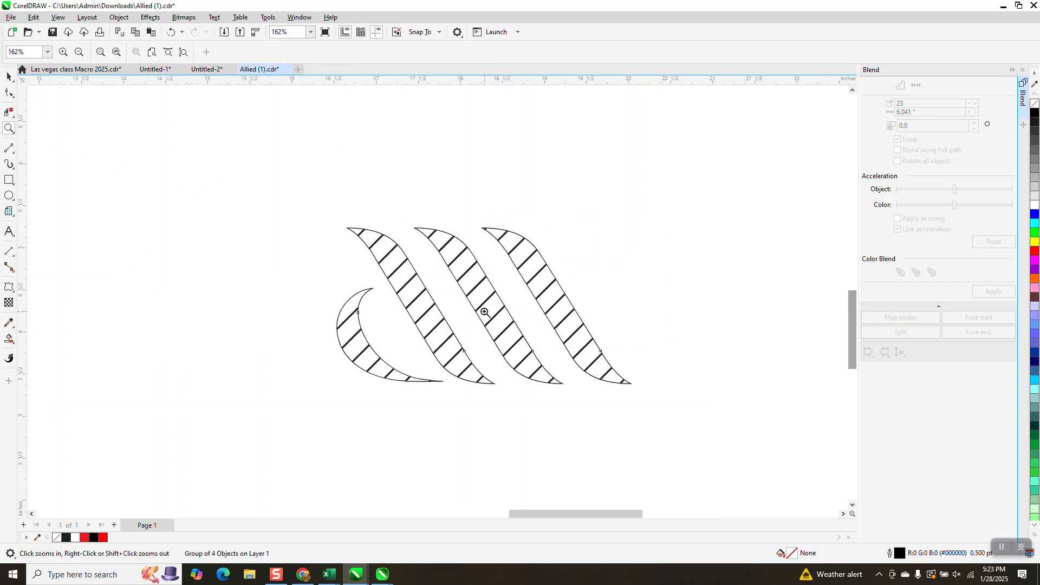
left_click_drag(382, 227, 653, 441)
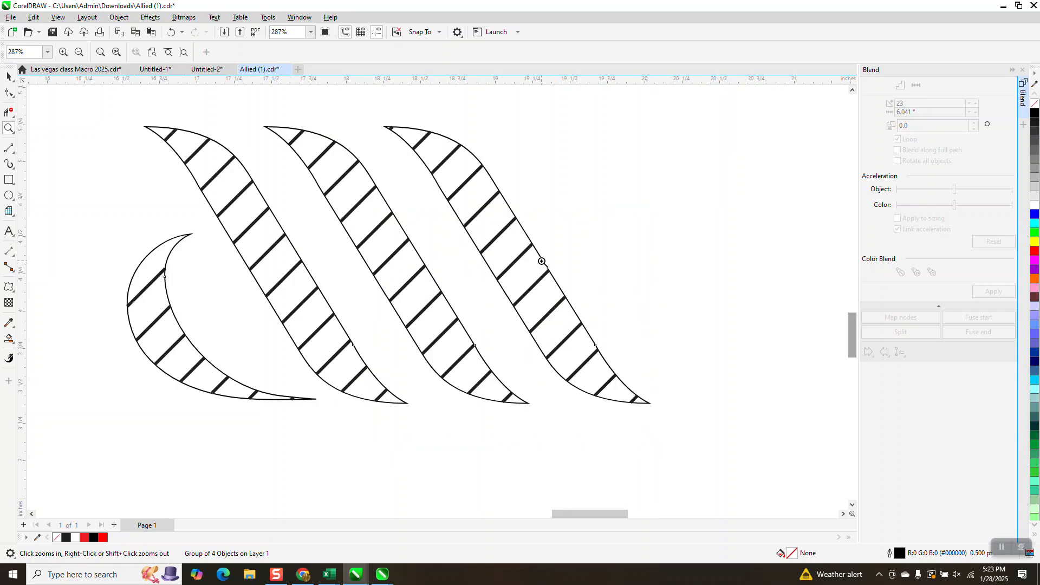
scroll(620, 214, "down", 3)
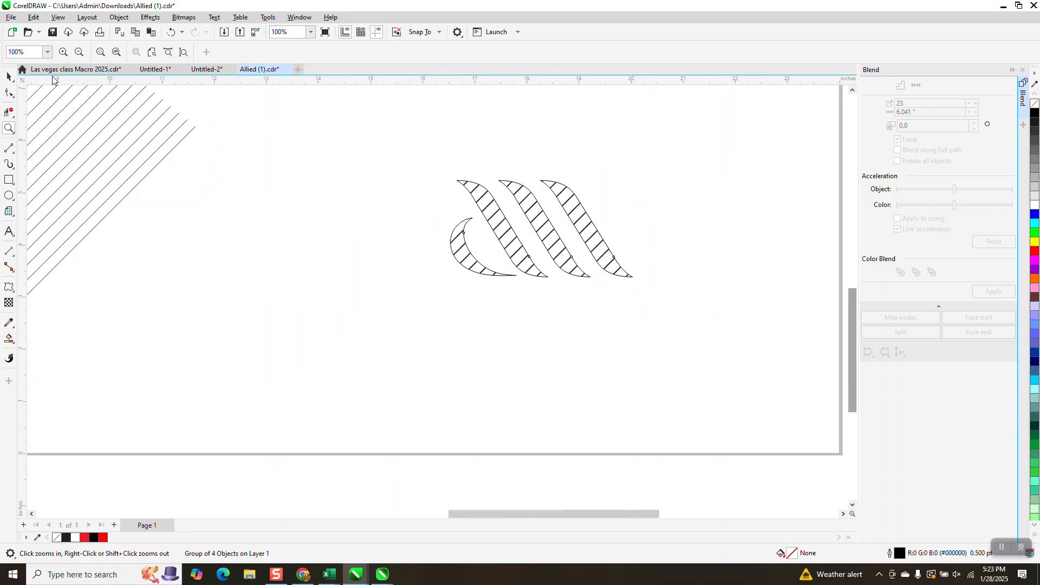
left_click(8, 78)
left_click_drag(594, 220, 279, 220)
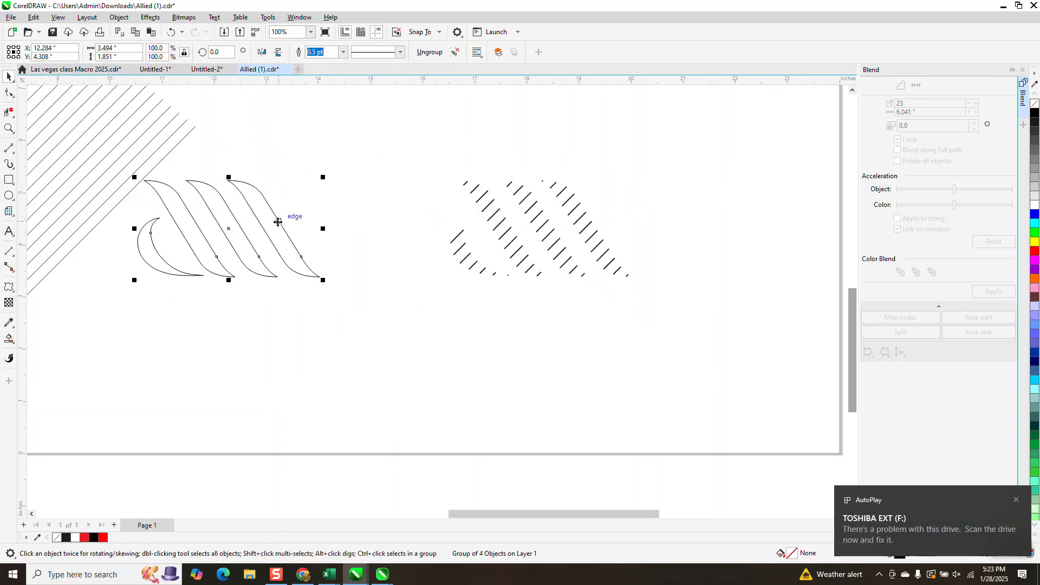
left_click(343, 52)
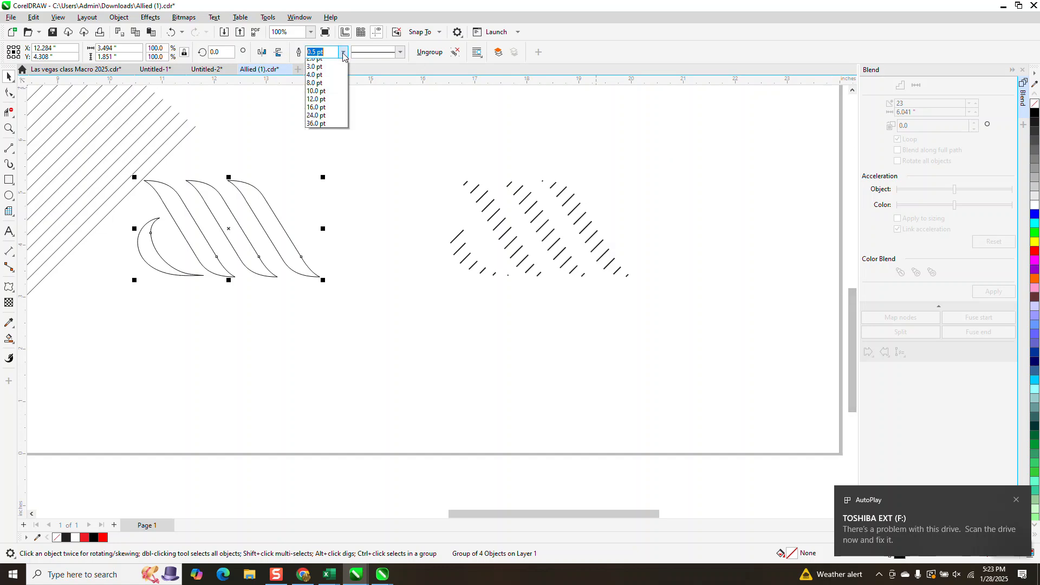
left_click(316, 103)
key("Right")
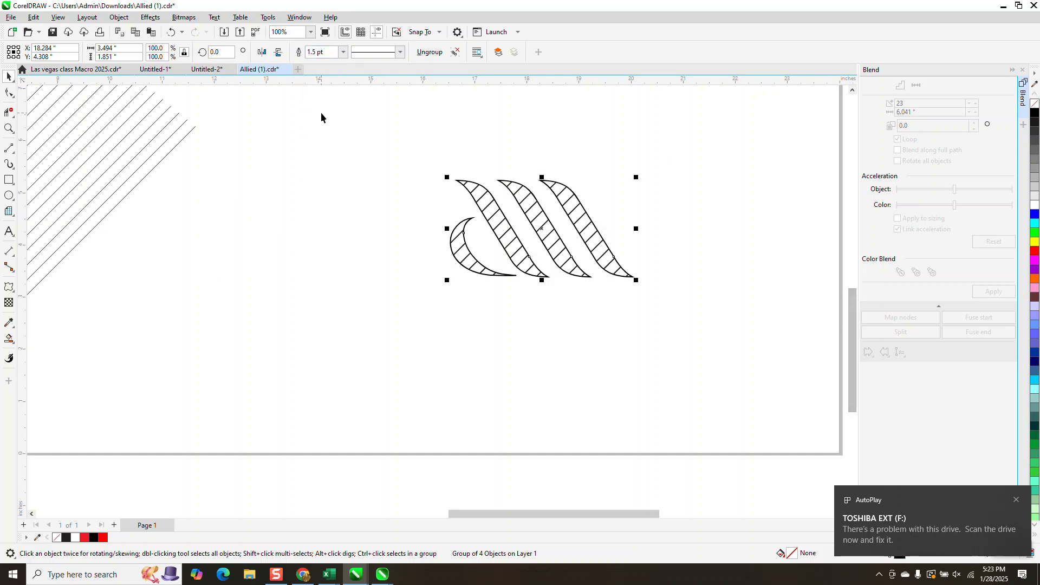
- Examine the hatched strokes up close and against the whole page, comparing the outline and hatch line weights
left_click(9, 128)
mouse_move(441, 157)
left_mouse_down()
mouse_move(629, 307)
mouse_move(680, 323)
left_mouse_up()
scroll(430, 275, "down", 2)
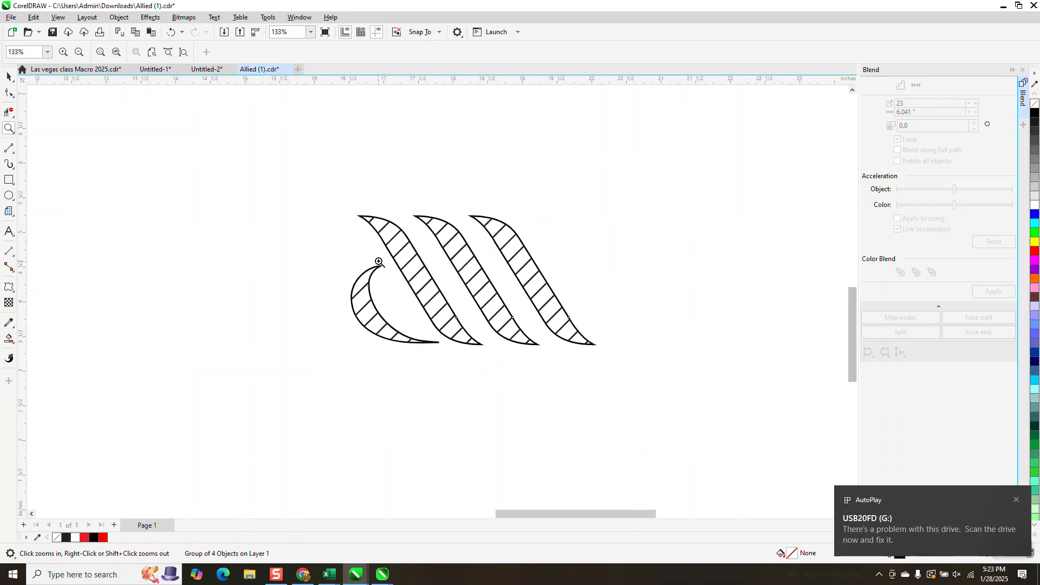
scroll(429, 275, "down", 2)
scroll(327, 246, "down", 1)
scroll(209, 258, "down", 1)
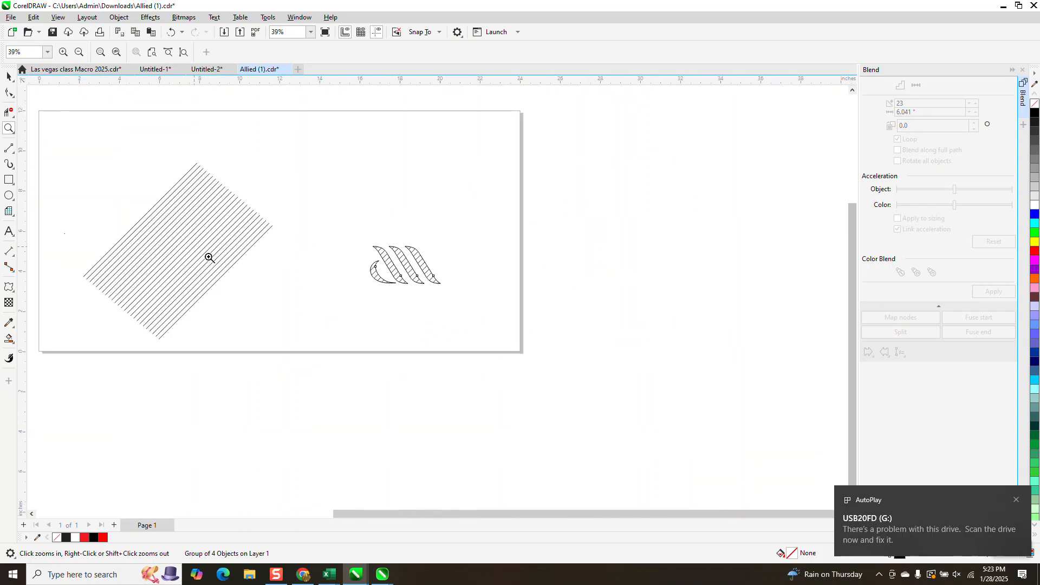
left_click_drag(358, 233, 491, 300)
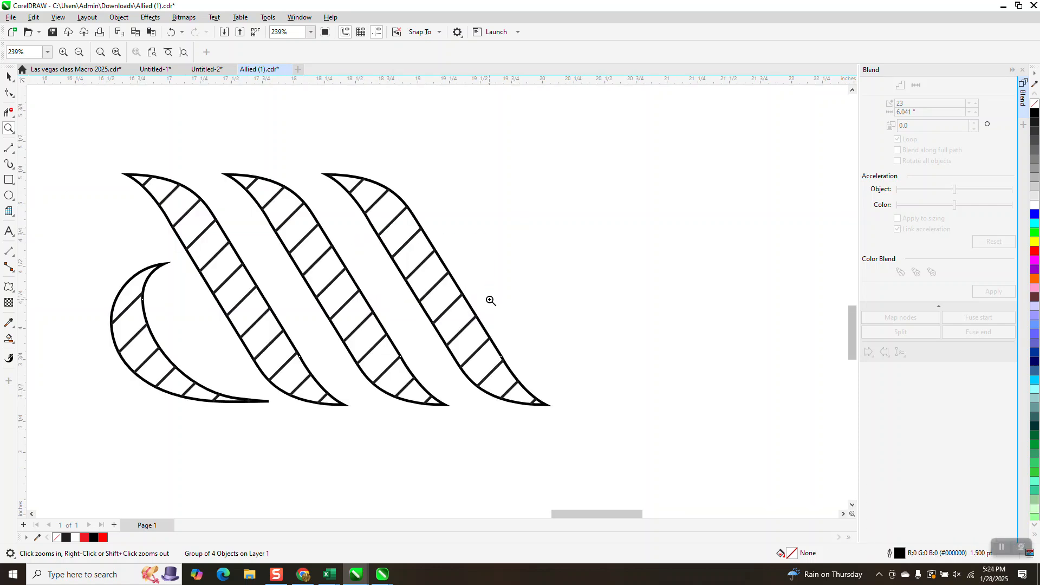
scroll(491, 301, "down", 3)
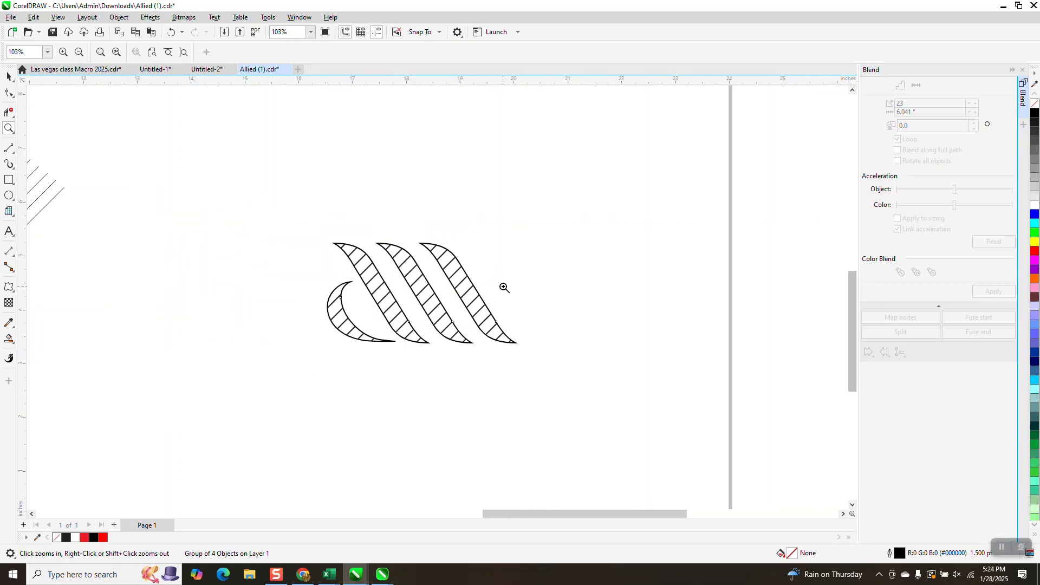